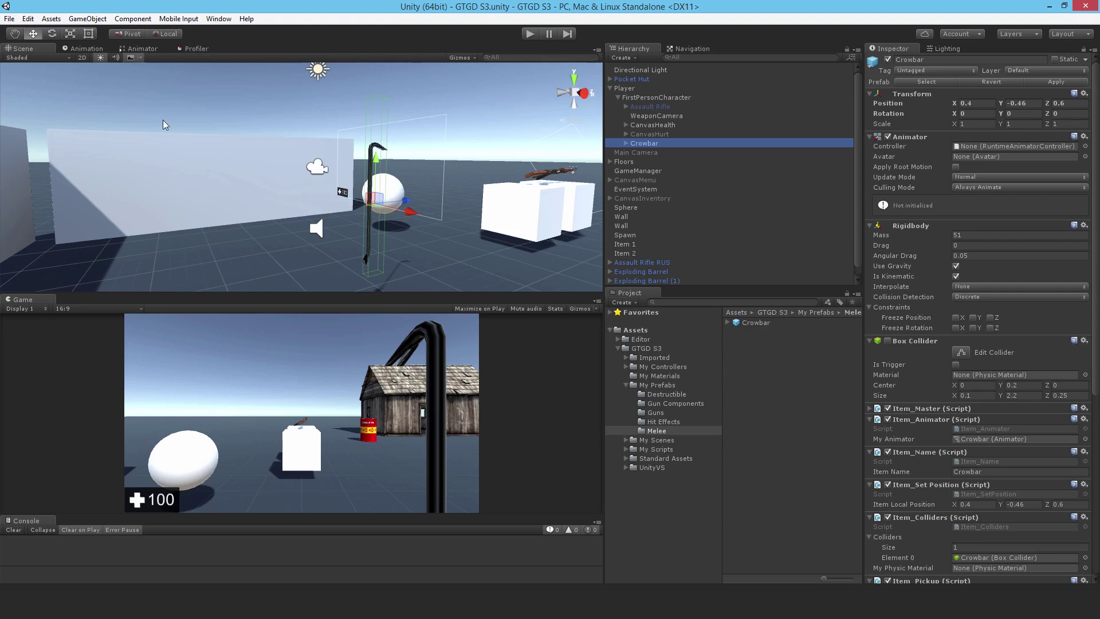
Create the Crowbar's first animation clip, naming the file 'Crowbar Idle'.
click(82, 49)
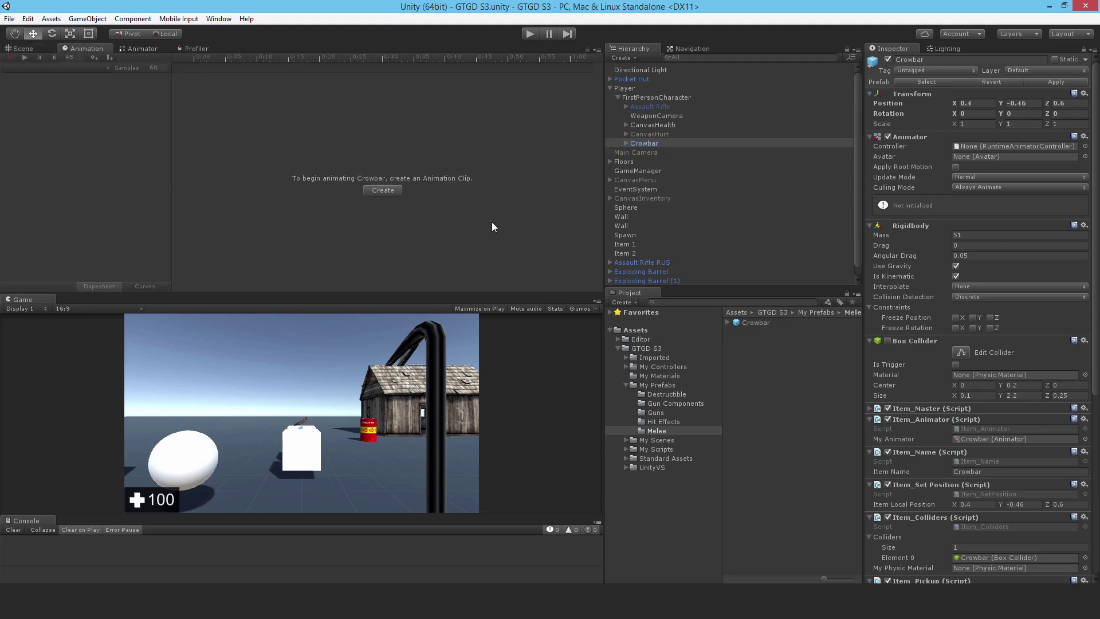
click(376, 190)
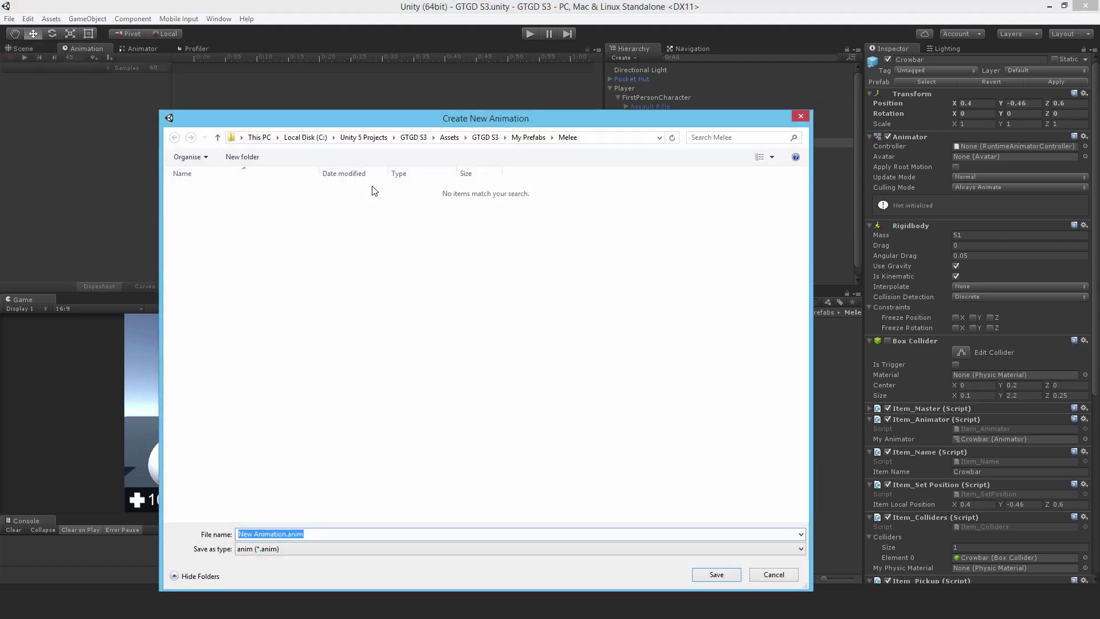
drag(287, 534, 192, 532)
text(Crowbar)
text( Idle)
Save the clip, add Transform Position and Rotation tracks, and end them at frame 5.
key(Return)
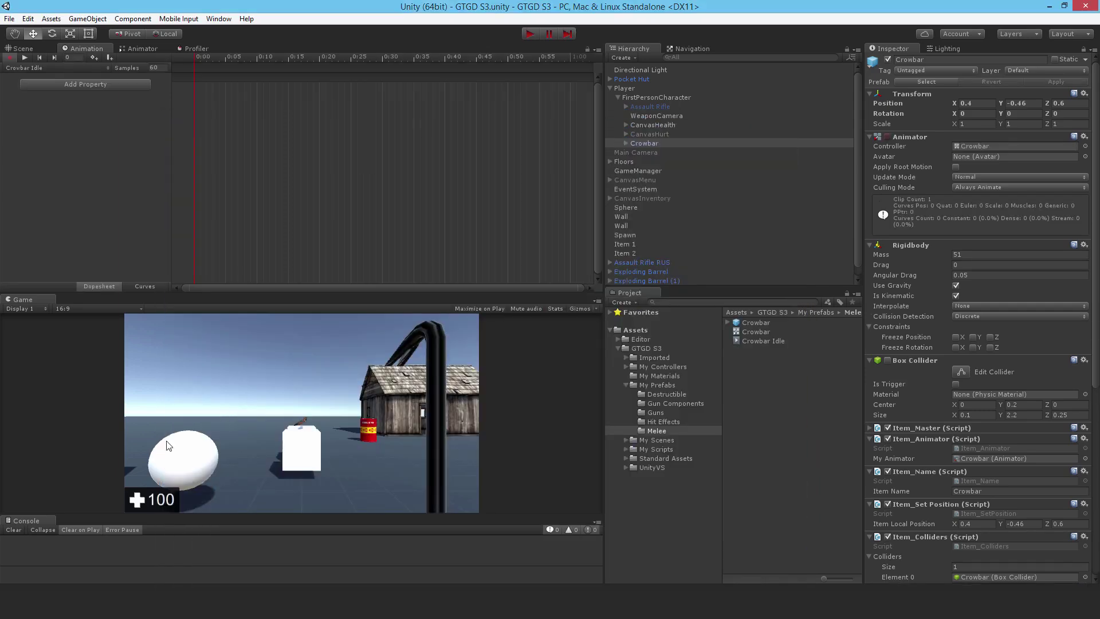
click(70, 84)
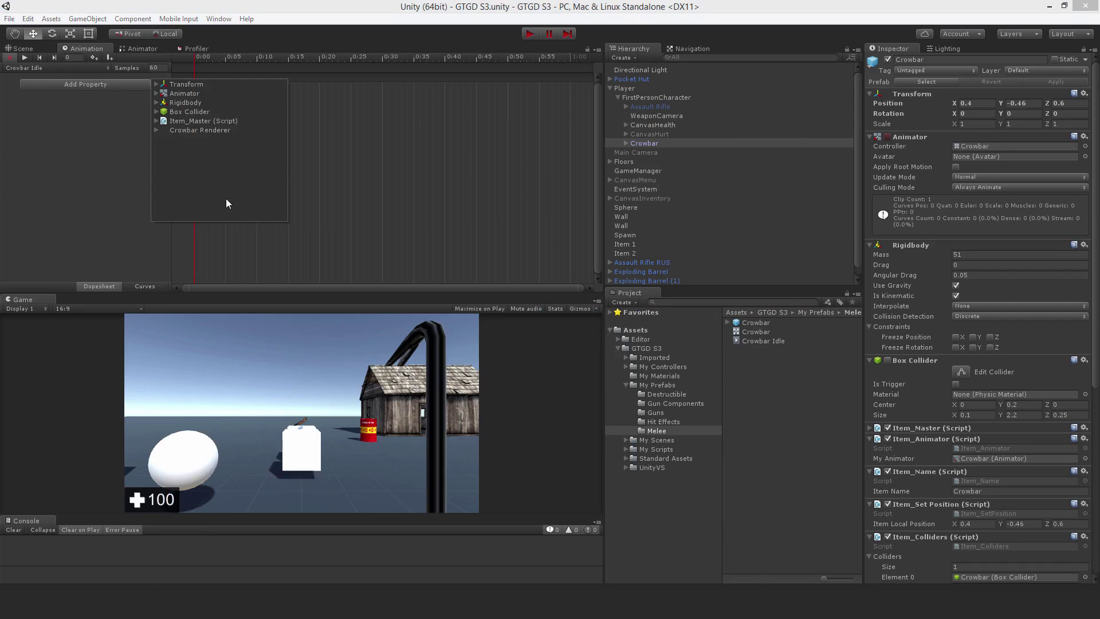
click(156, 84)
click(281, 93)
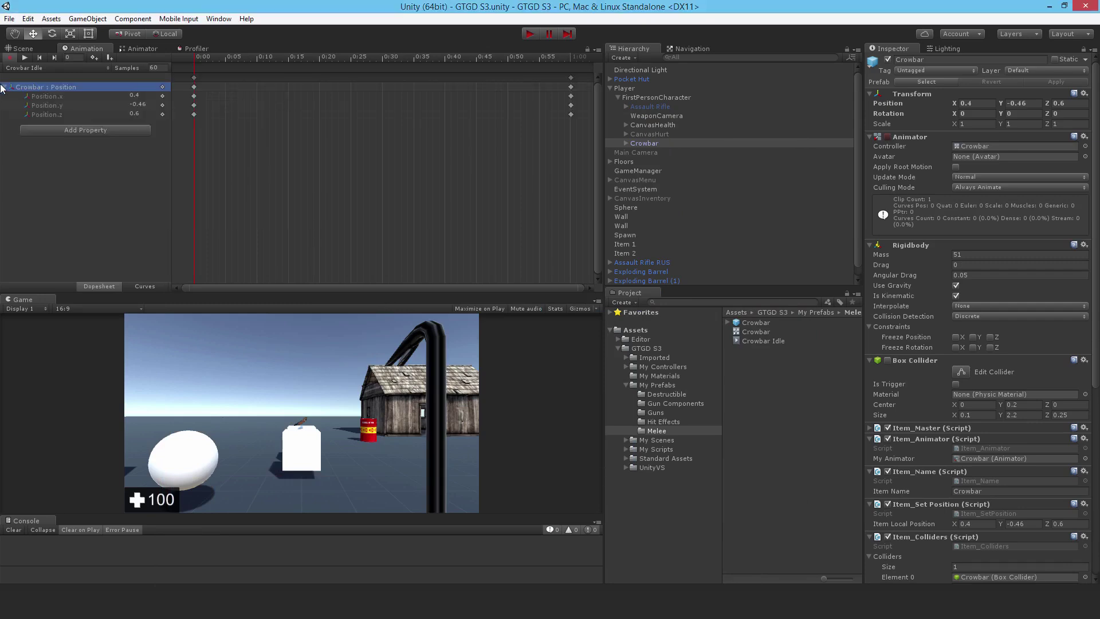
click(70, 129)
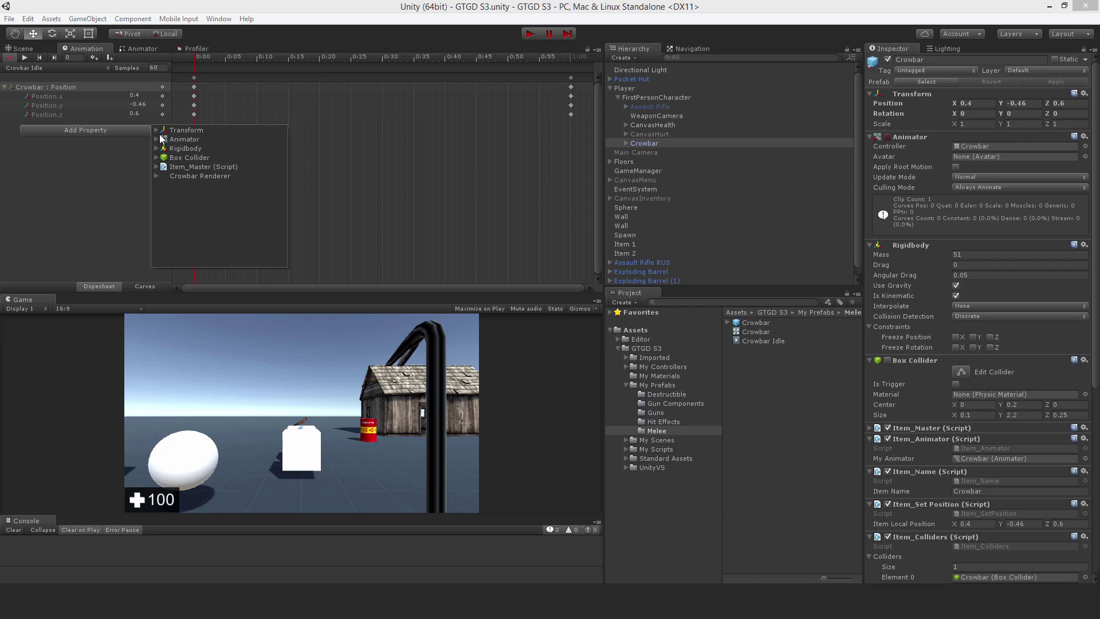
click(156, 130)
click(281, 139)
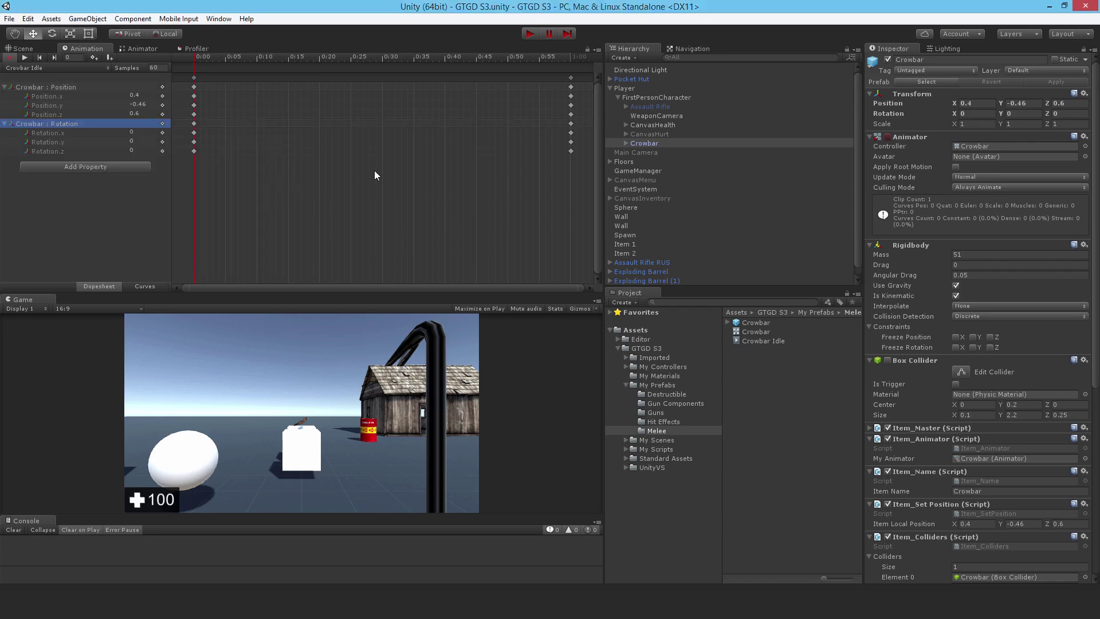
click(572, 78)
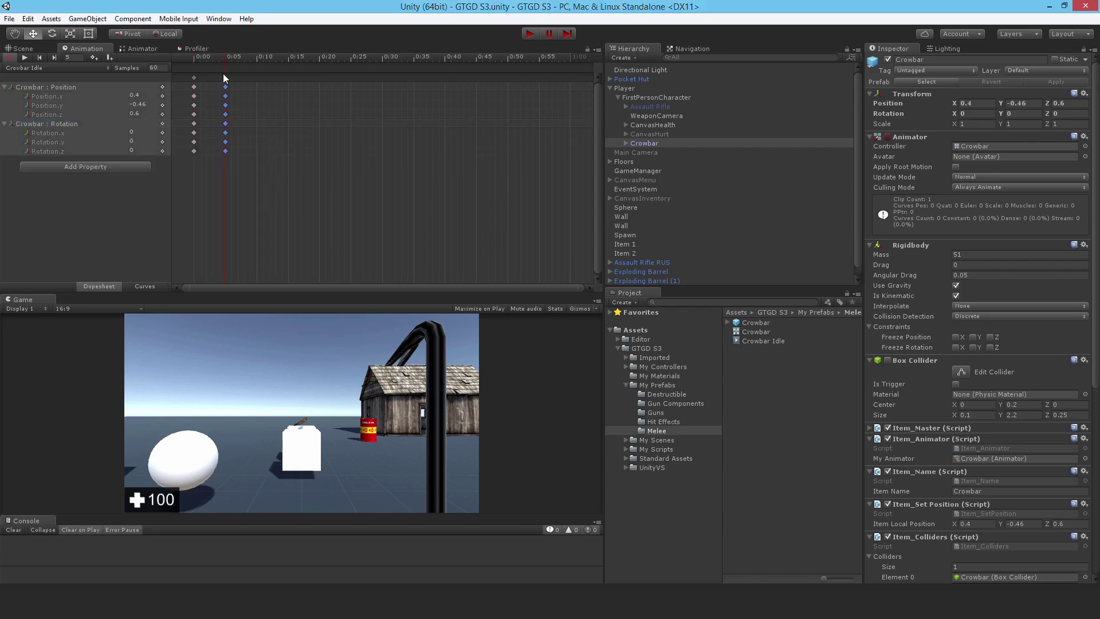
drag(224, 79, 223, 126)
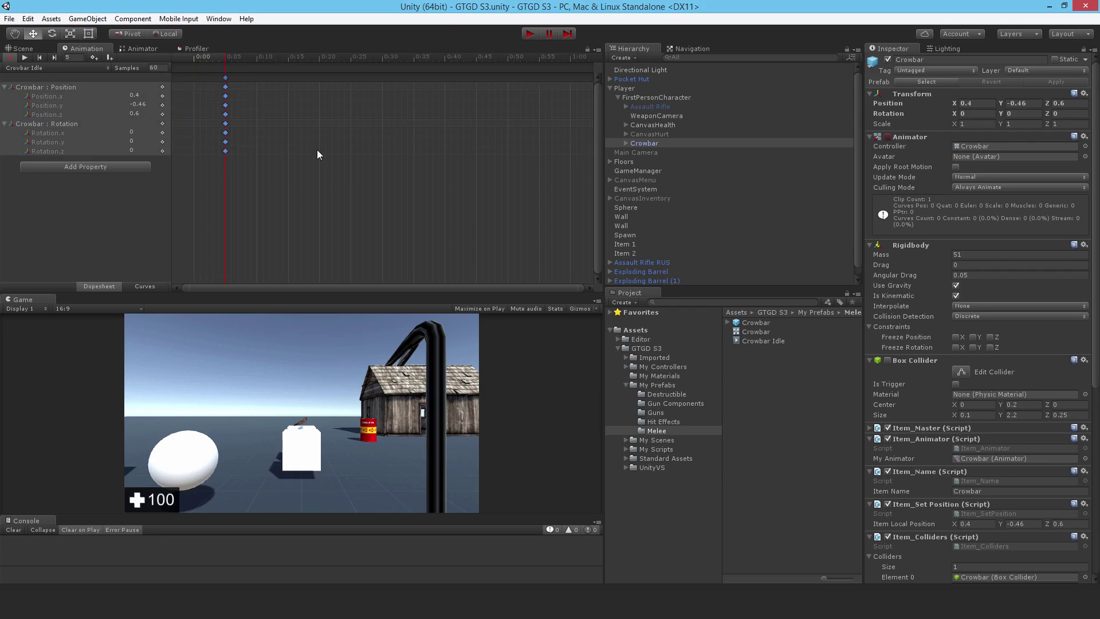
Check the Crowbar controller's Animator graph, then play-test the game and stop it.
click(137, 48)
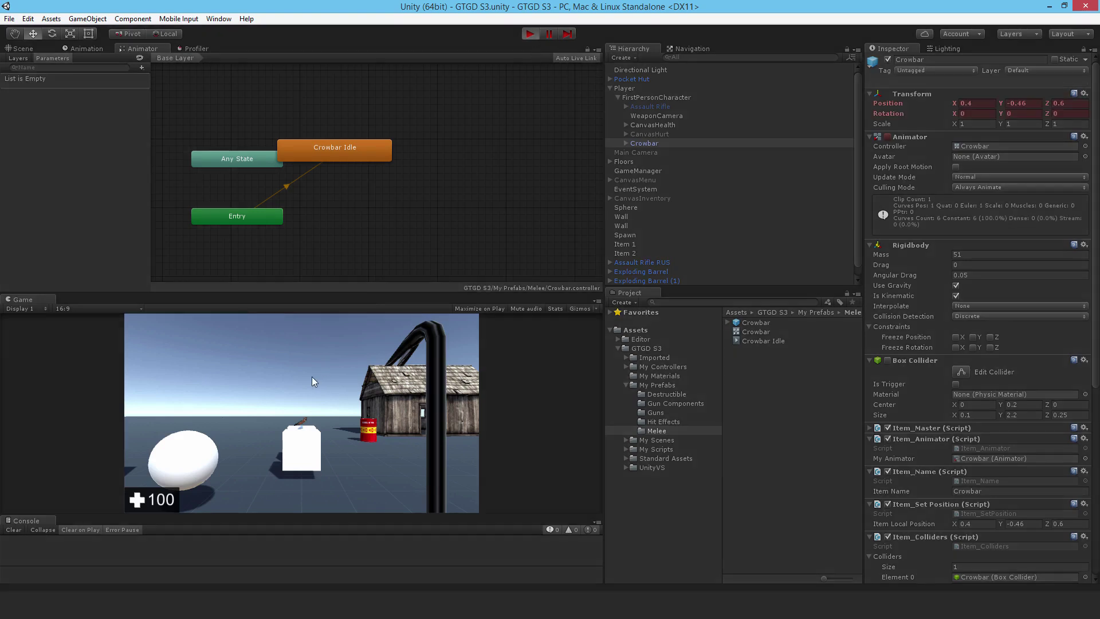
click(312, 376)
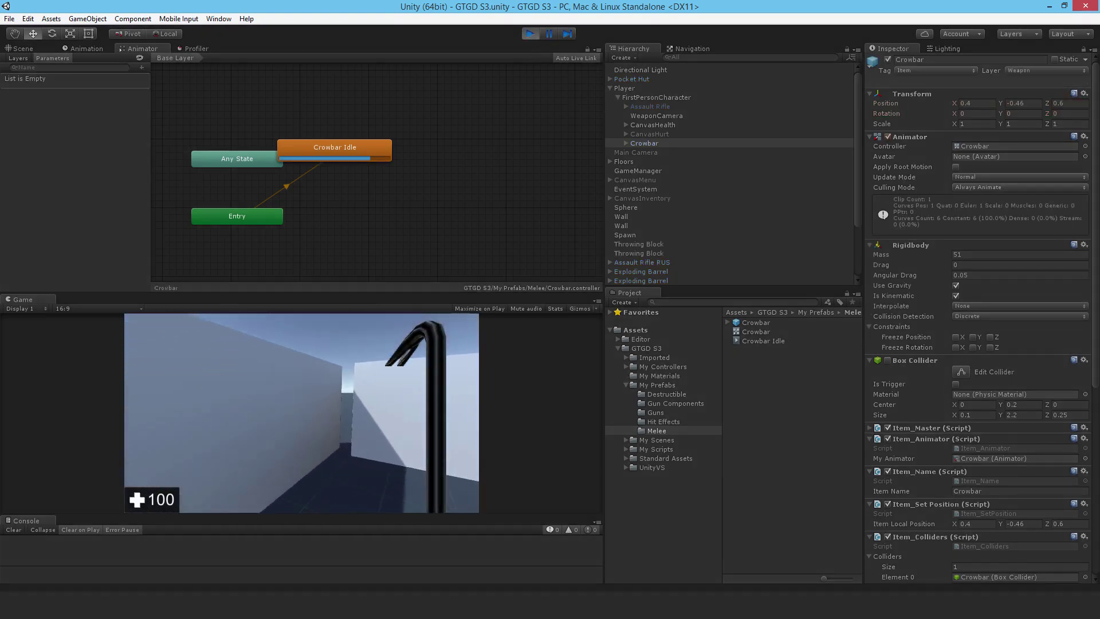
click(26, 308)
key(Escape)
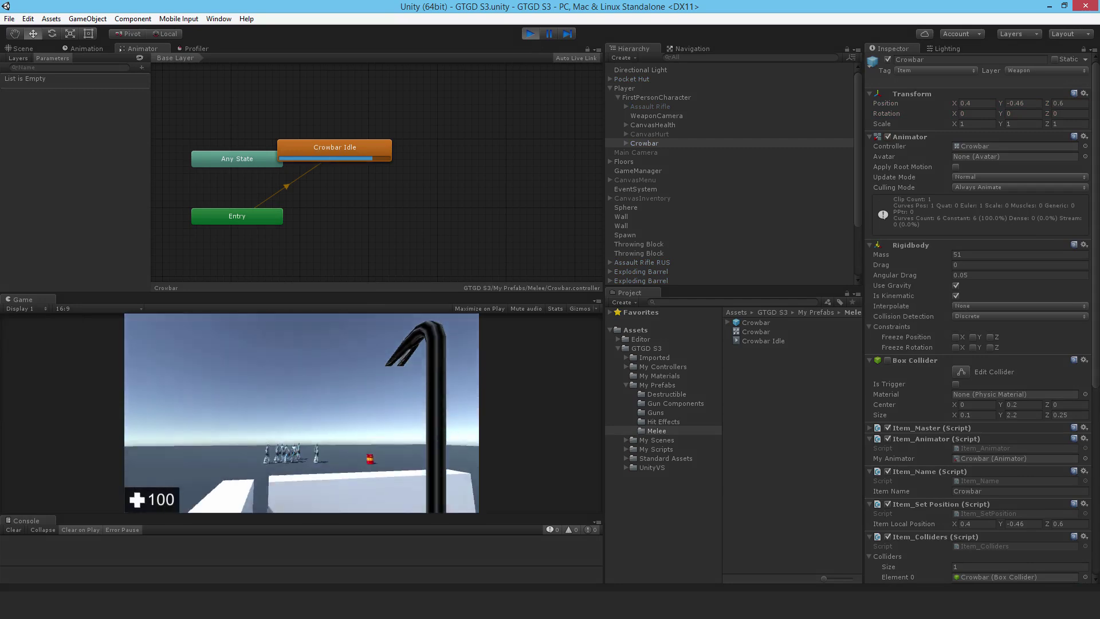
key(Escape)
click(529, 35)
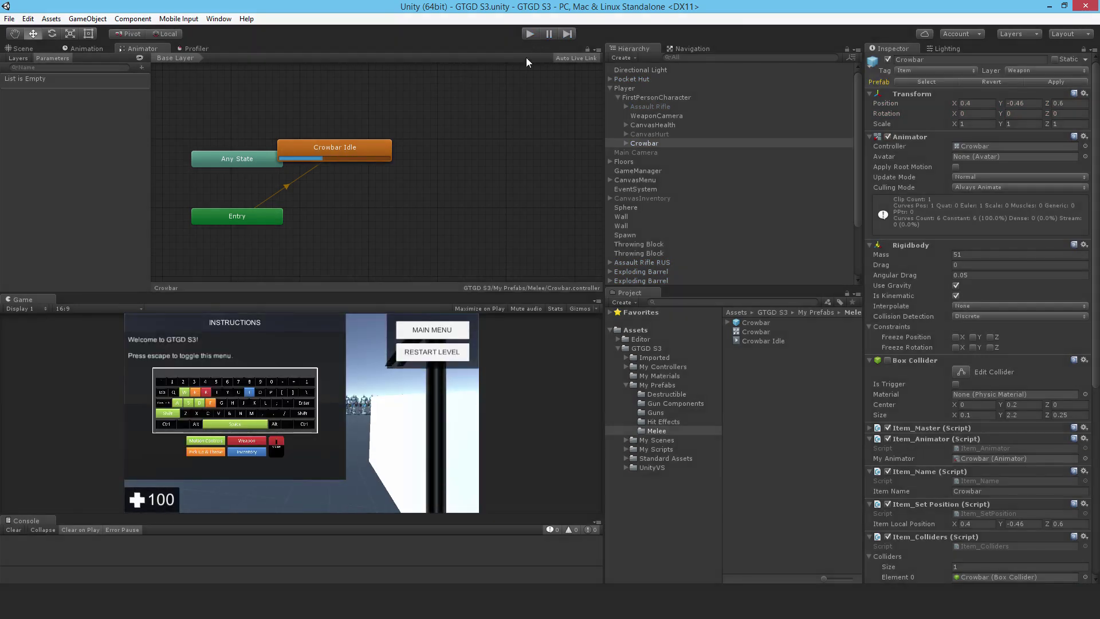
Add a new clip to the Crowbar saved as 'Crowbar Swing'.
click(83, 49)
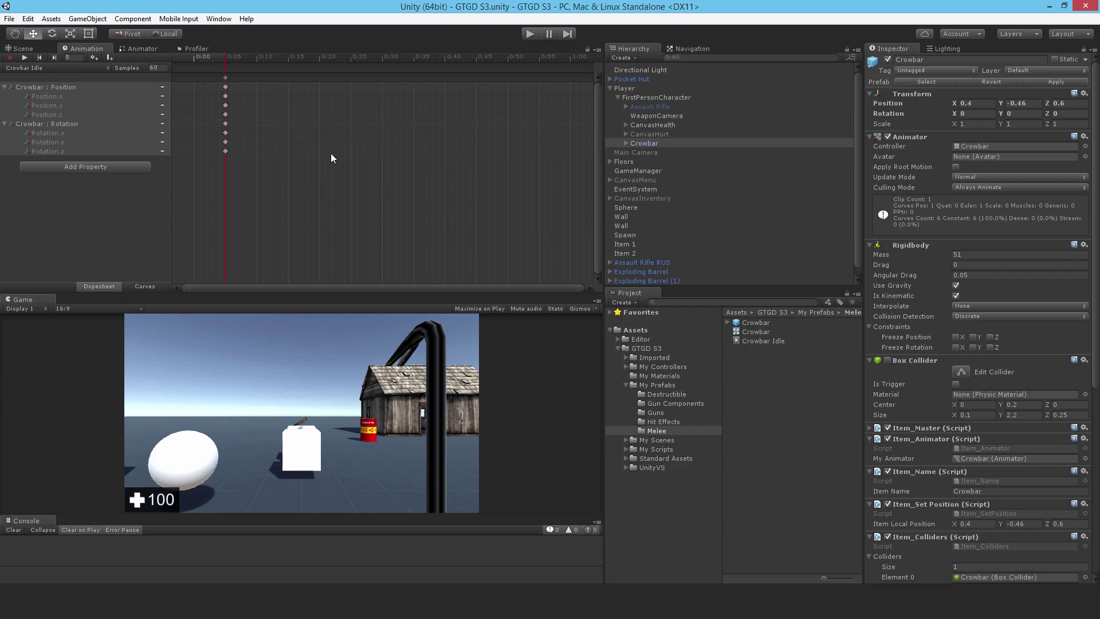
click(28, 68)
click(35, 93)
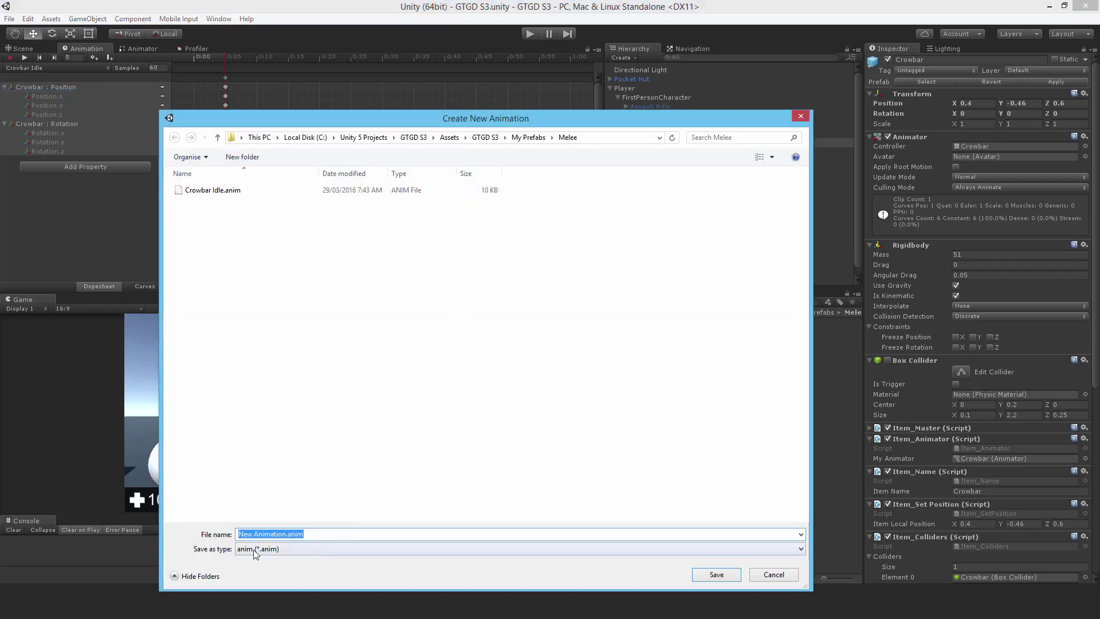
drag(286, 533, 179, 533)
text(Cro)
text(wbar Sw)
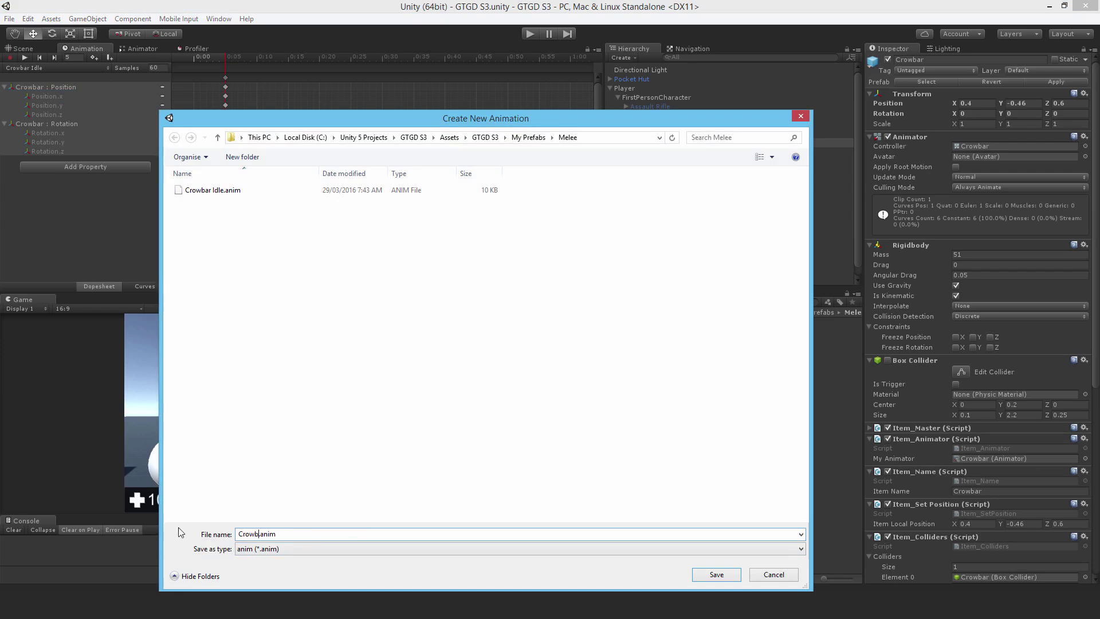
text(ing)
key(Return)
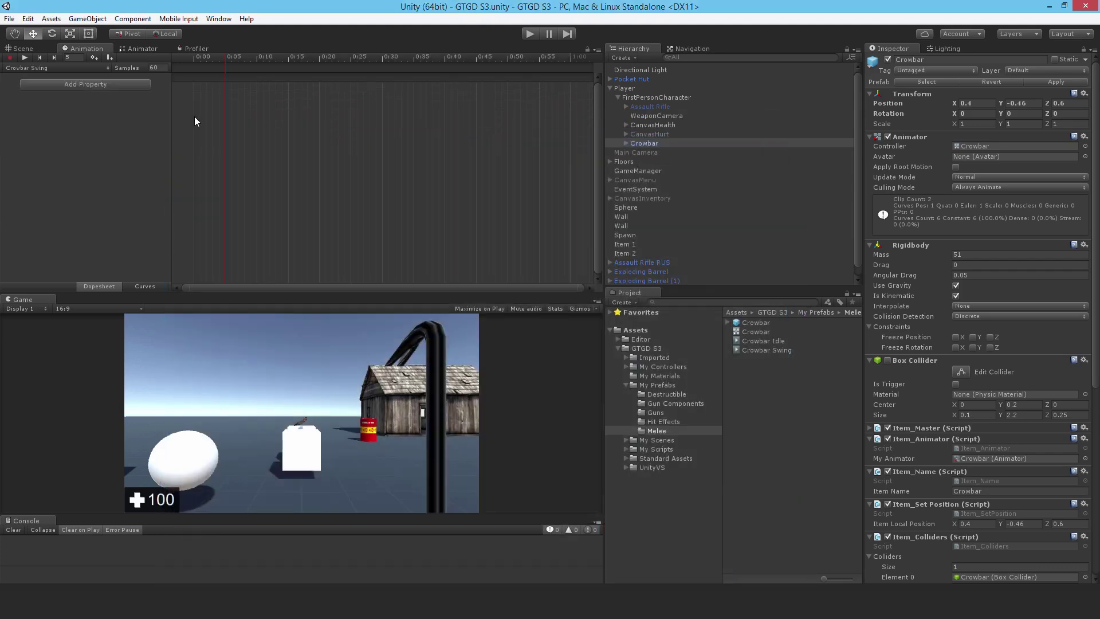
Add Transform Position and Rotation tracks to the Crowbar Swing clip from frame 0.
click(197, 60)
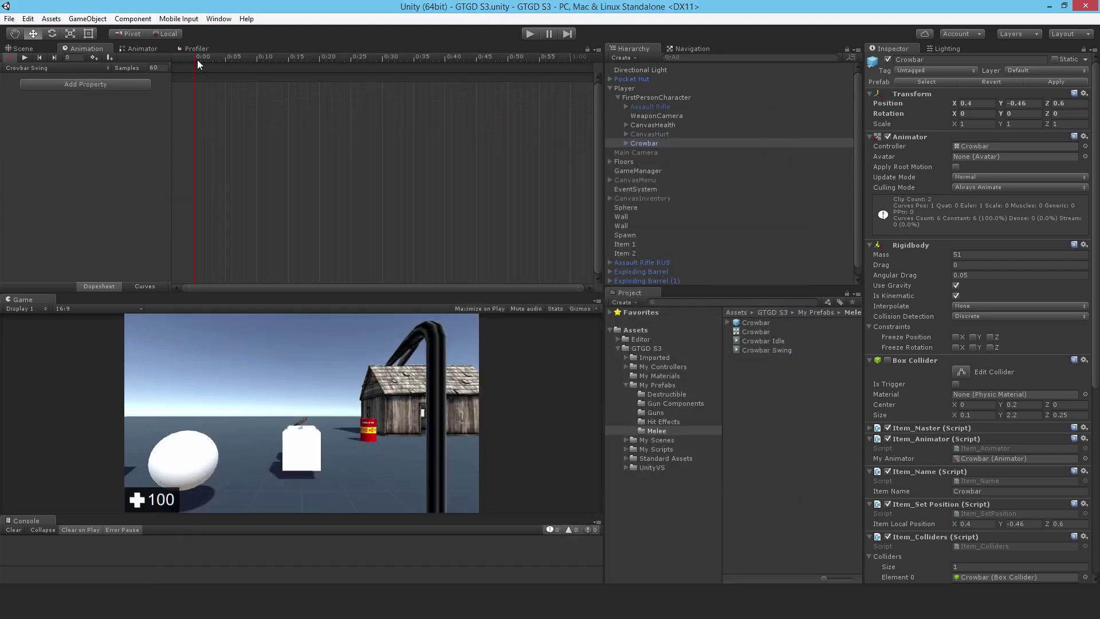
click(54, 87)
click(156, 84)
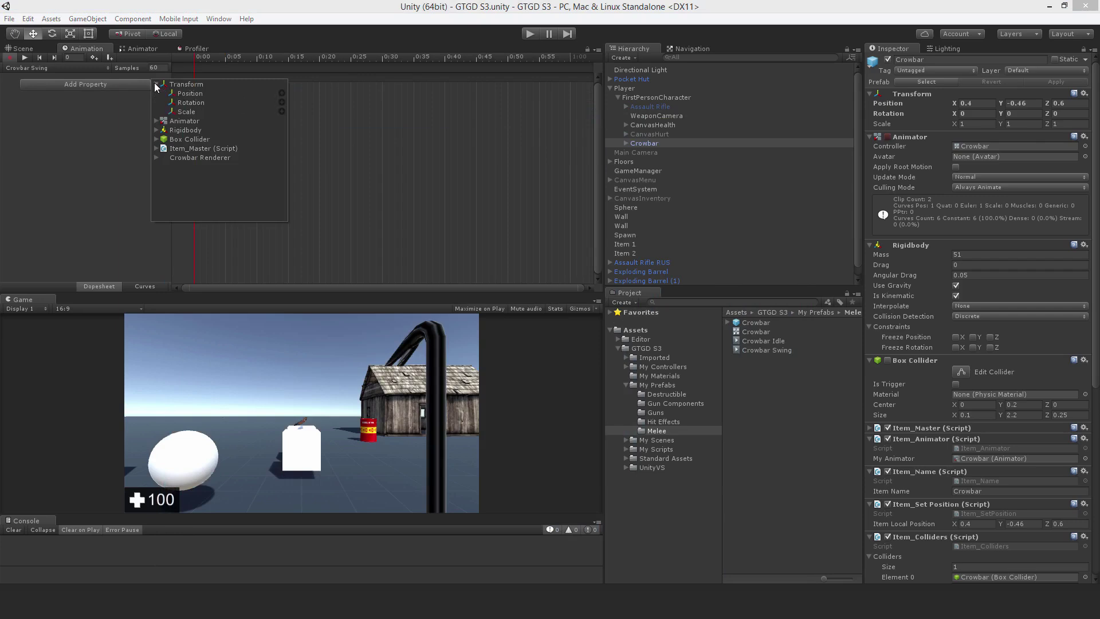
click(282, 93)
click(43, 130)
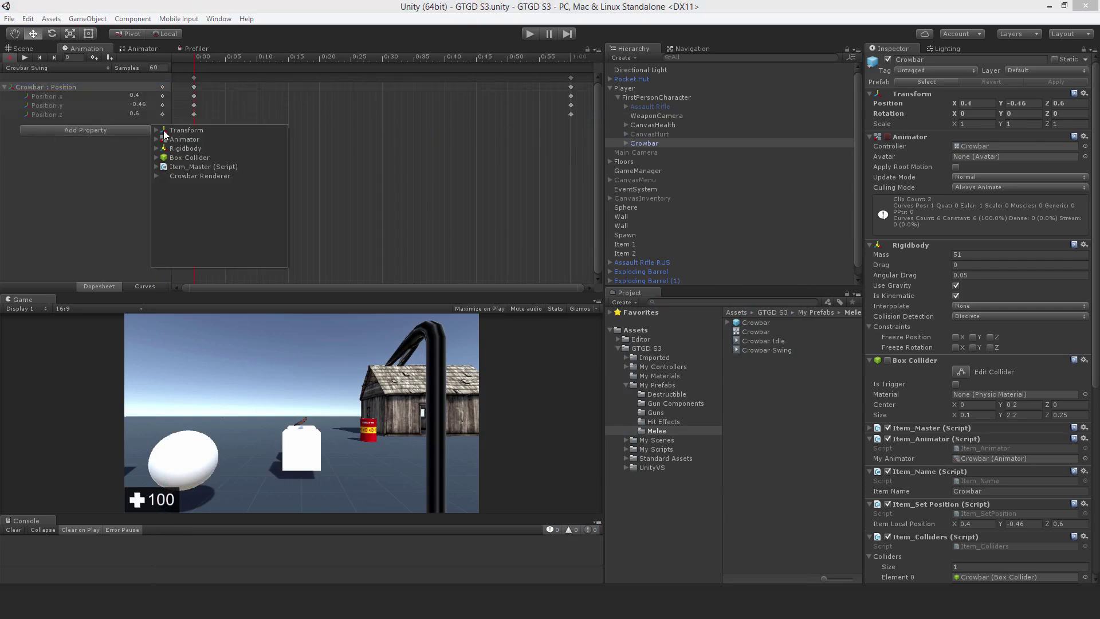
click(157, 131)
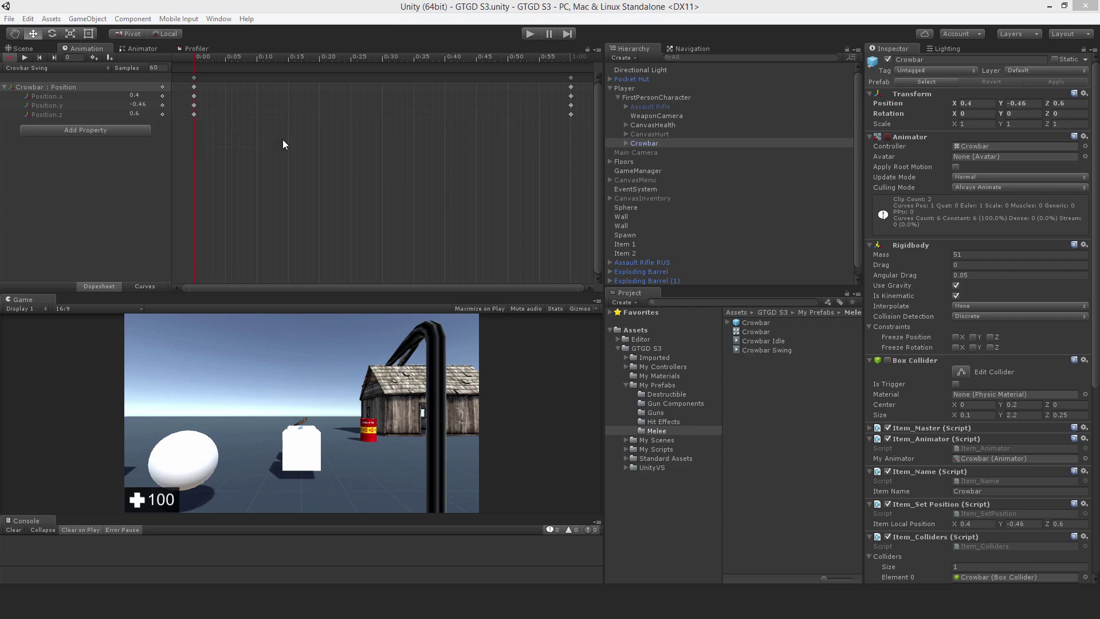
click(282, 139)
Move end keys to 0:40, then pose frame 10: position 0.04, -0.32, 0.49, rotation 0, 9.17, 50.8.
drag(570, 79, 483, 90)
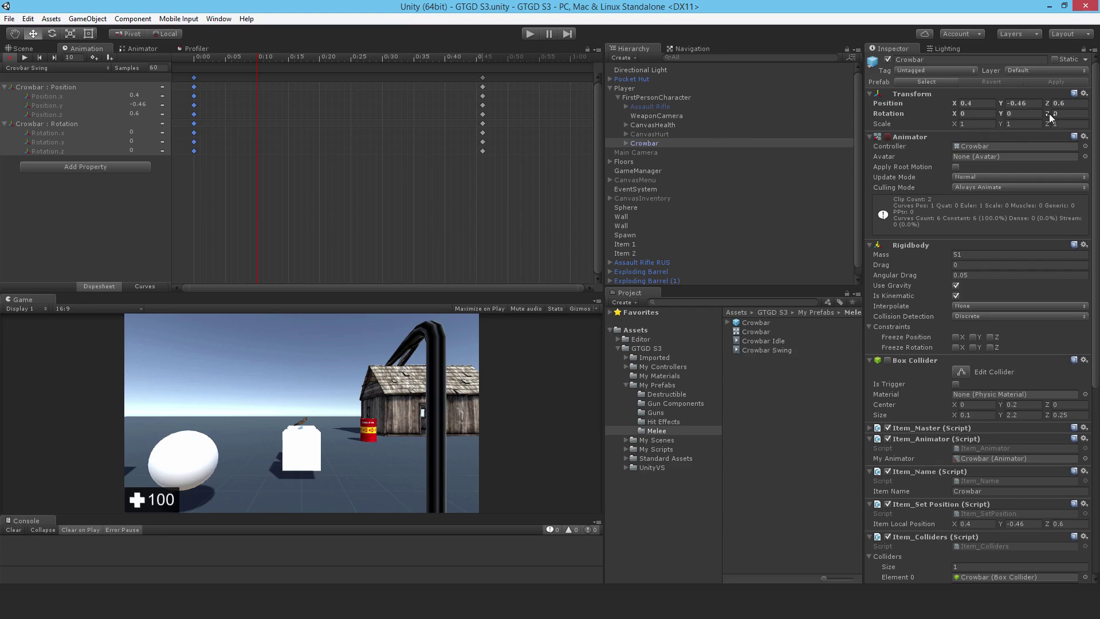
drag(1051, 117, 797, 139)
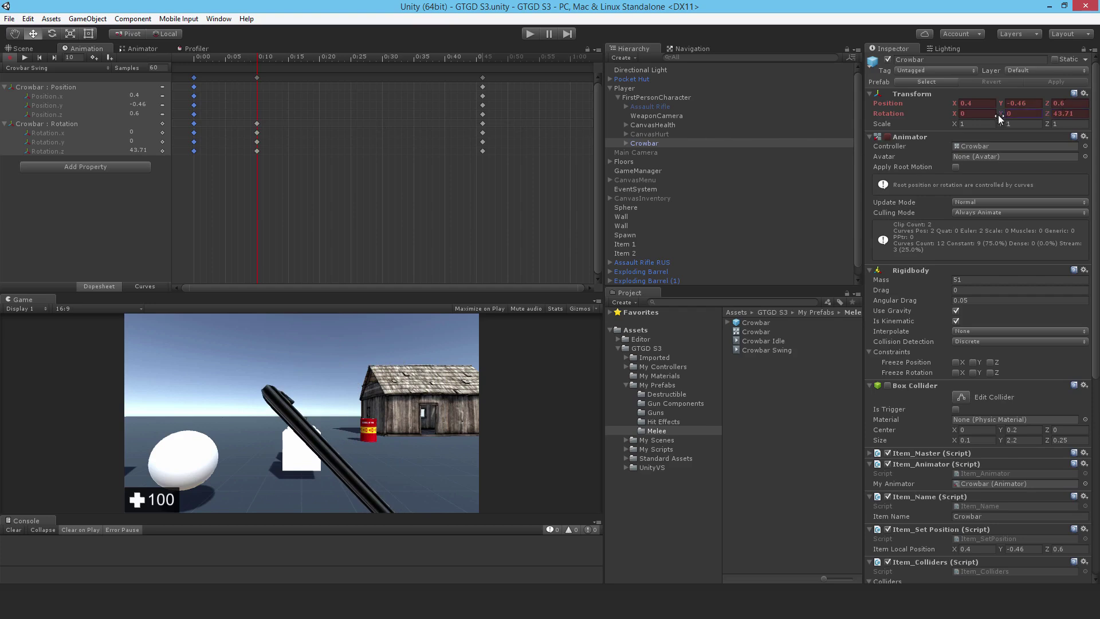
drag(998, 115, 87, 88)
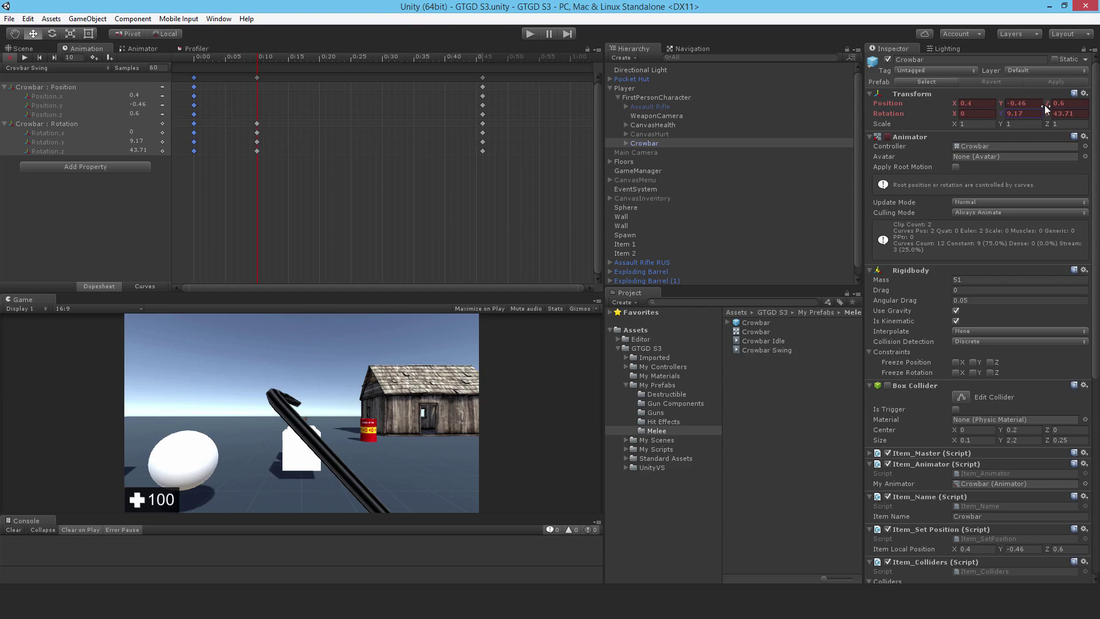
drag(1006, 104, 1052, 105)
drag(964, 106, 954, 111)
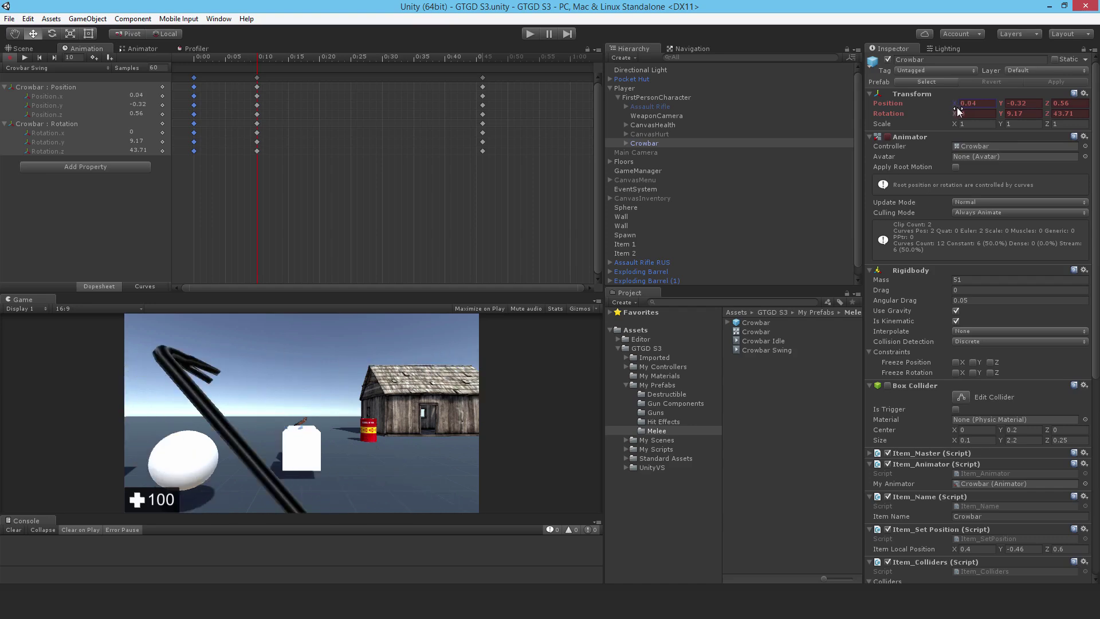
drag(1051, 102, 1046, 107)
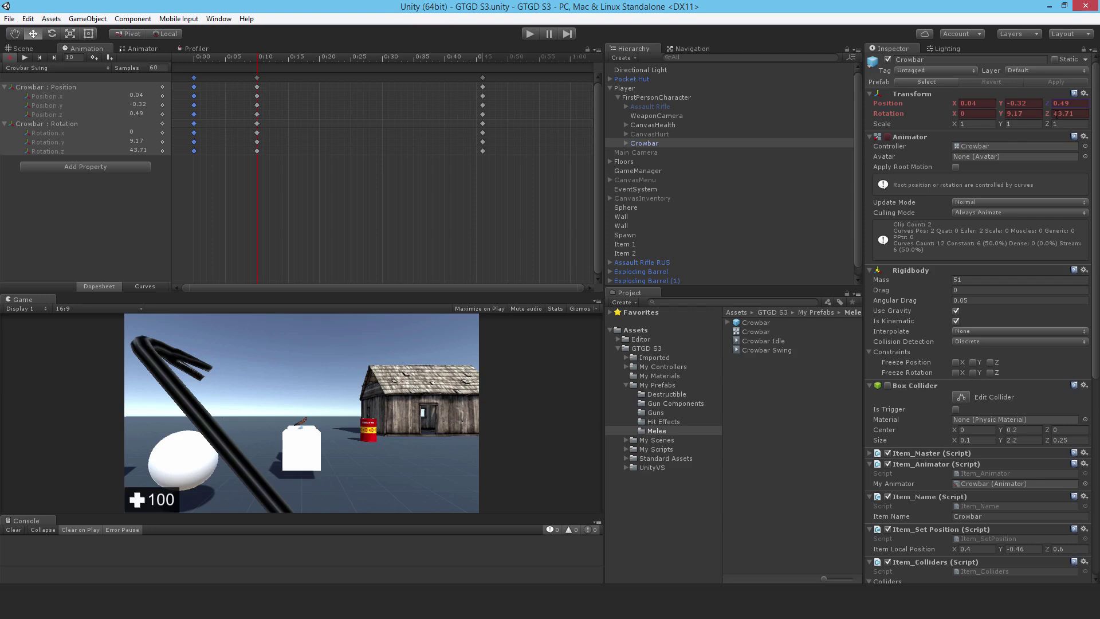
drag(1046, 118, 257, 71)
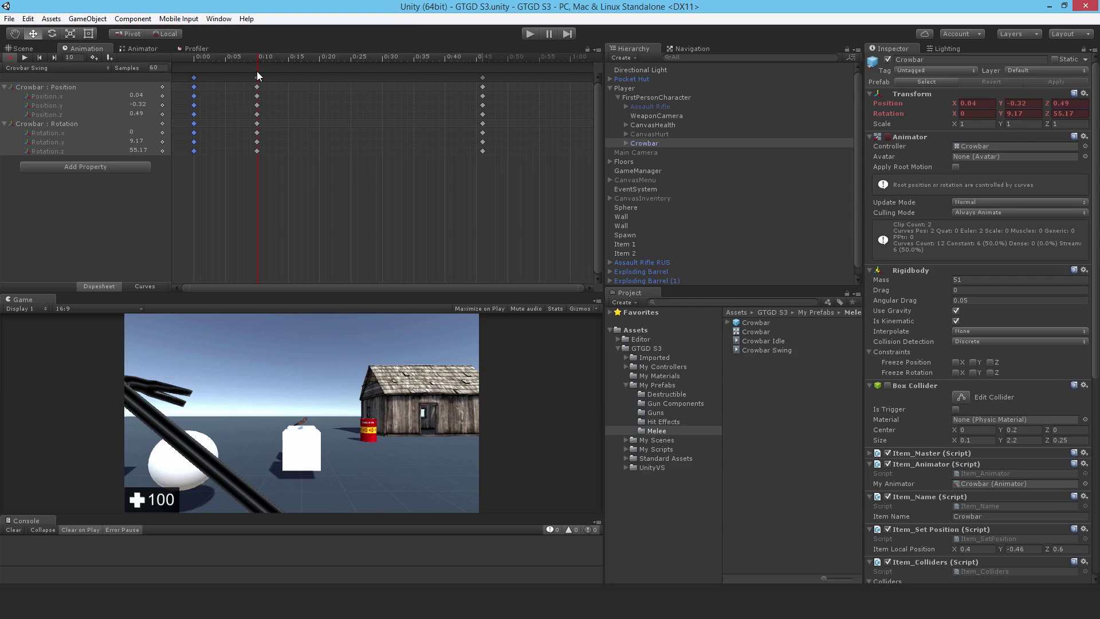
mouse_move(1051, 118)
mouse_down()
mouse_move(1021, 117)
mouse_move(1034, 116)
mouse_up()
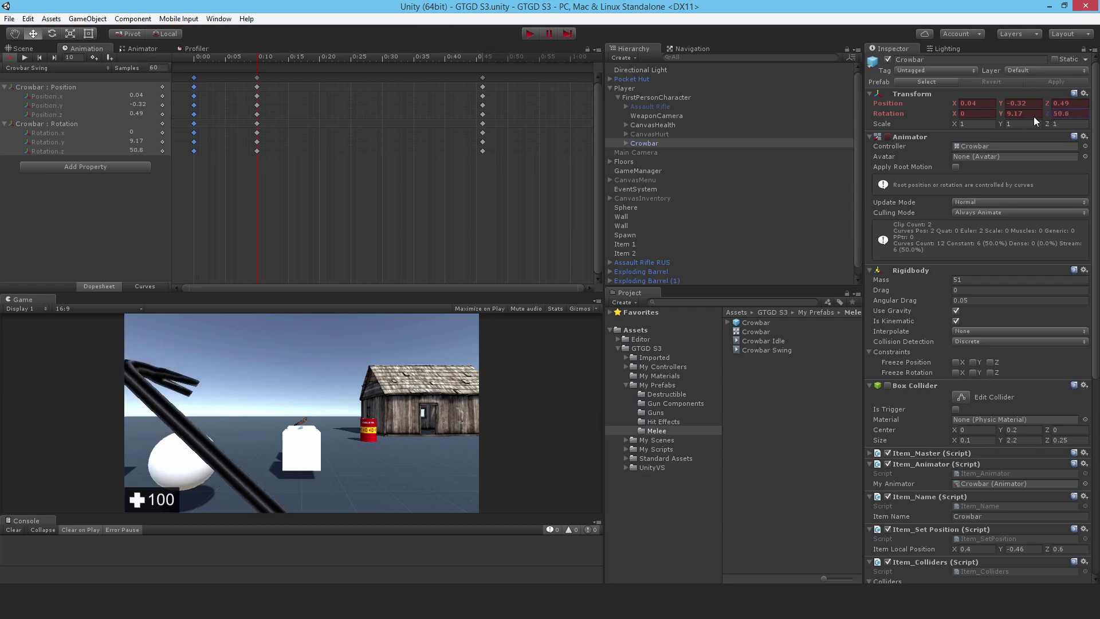
Set the 0:00 keys' right tangents to Linear.
right_click(194, 77)
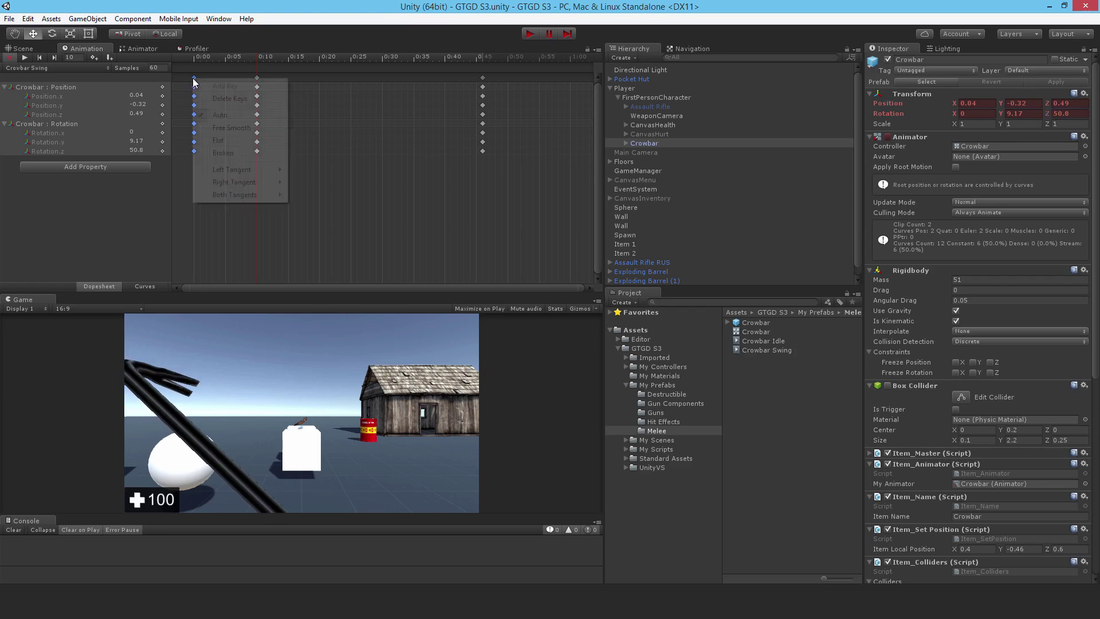
mouse_move(253, 183)
click(325, 195)
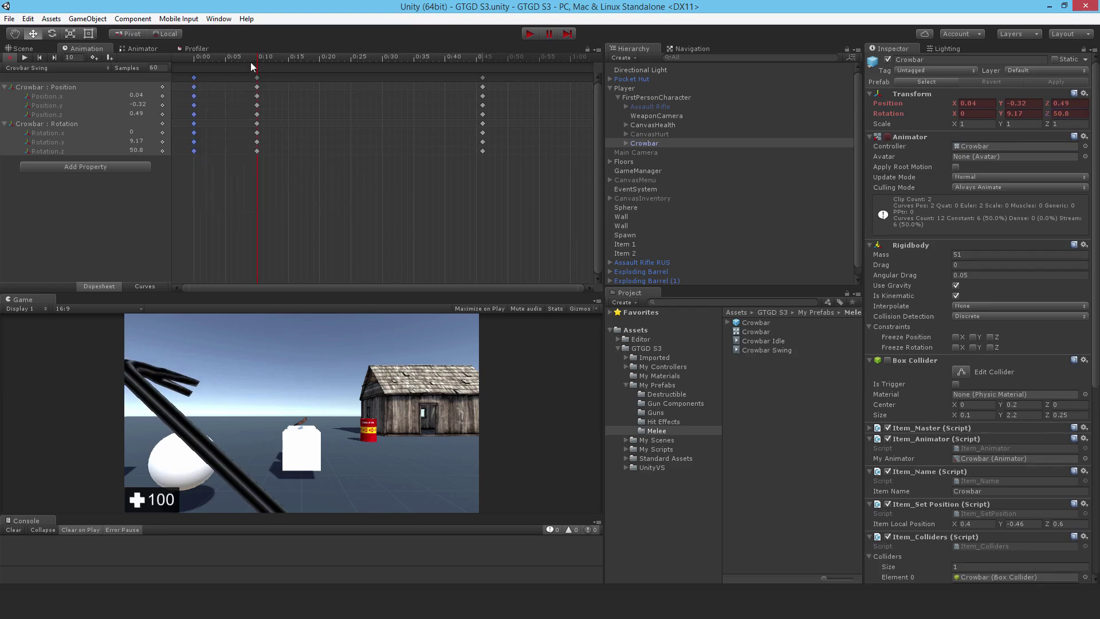
At frame 27, rotate the crowbar to -1.33, 165.5, 84.21.
drag(256, 56, 358, 64)
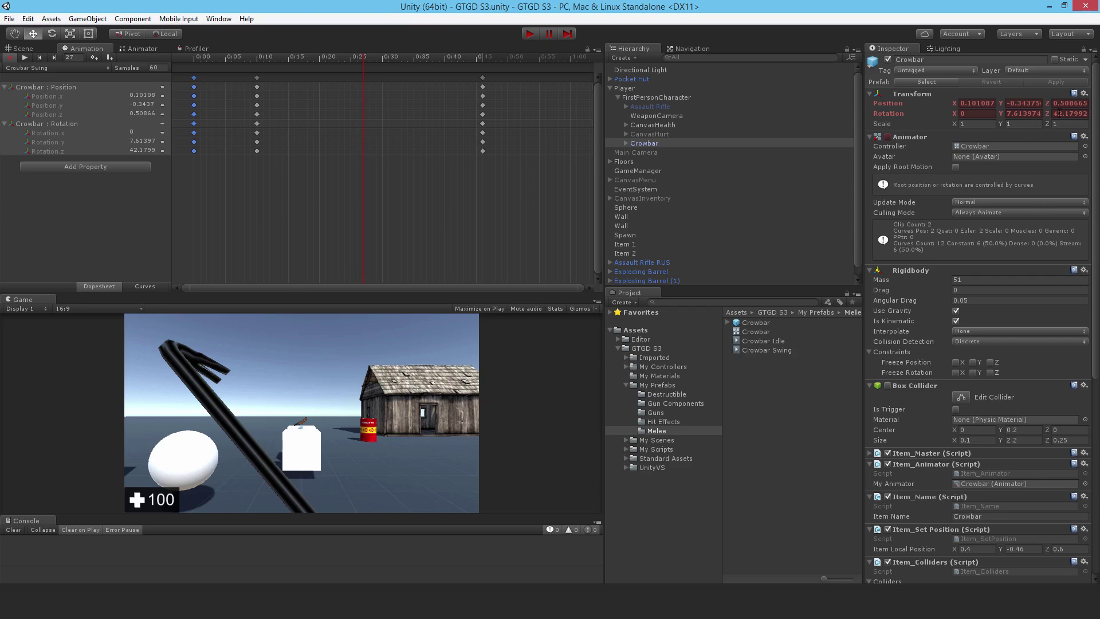
drag(1064, 115, 1075, 113)
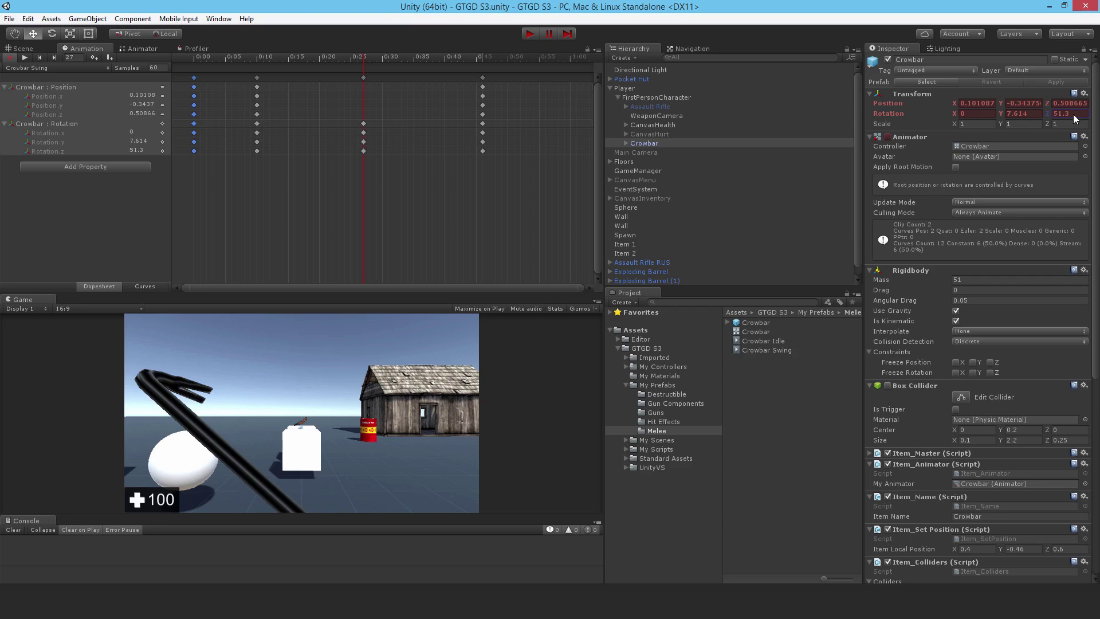
drag(1002, 116, 349, 144)
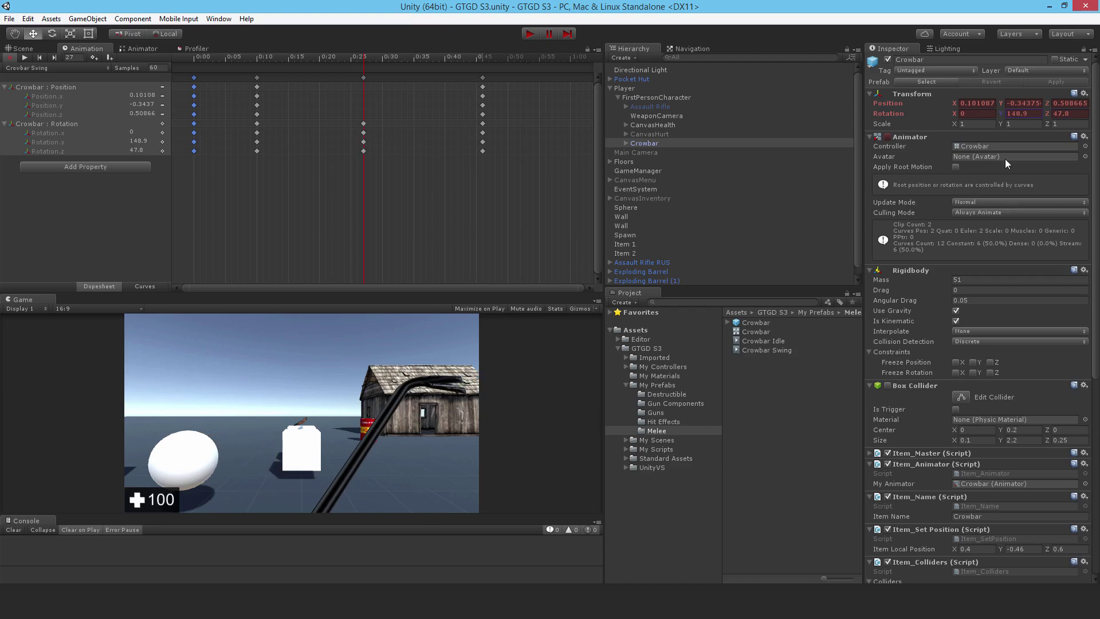
mouse_move(954, 113)
mouse_down()
mouse_move(986, 117)
mouse_move(949, 124)
mouse_up()
drag(1046, 113, 652, 116)
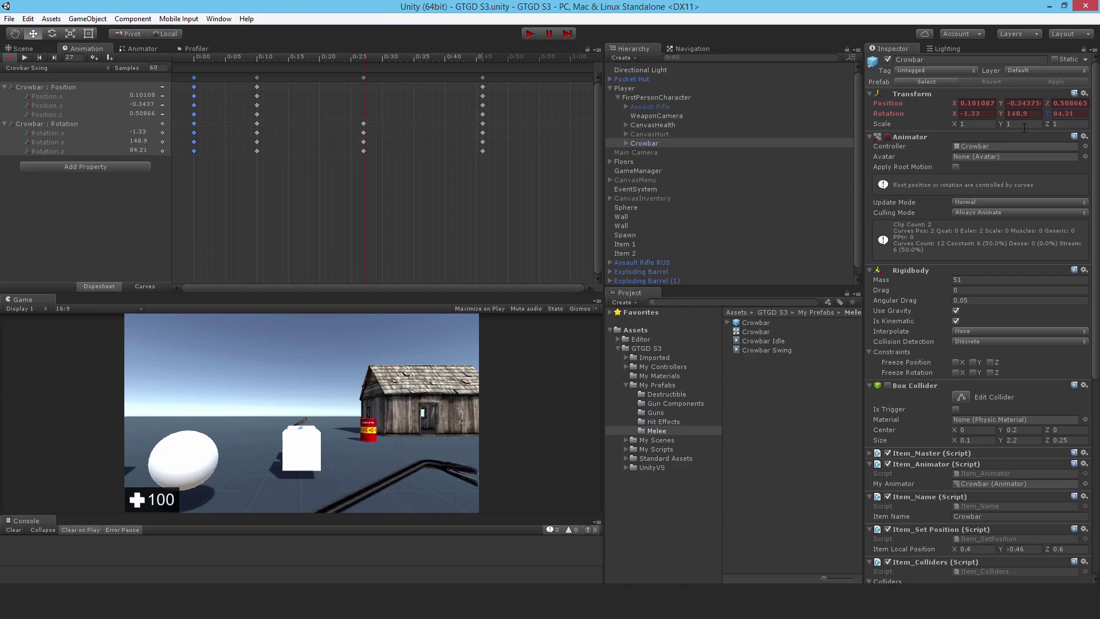
drag(1002, 112, 1050, 119)
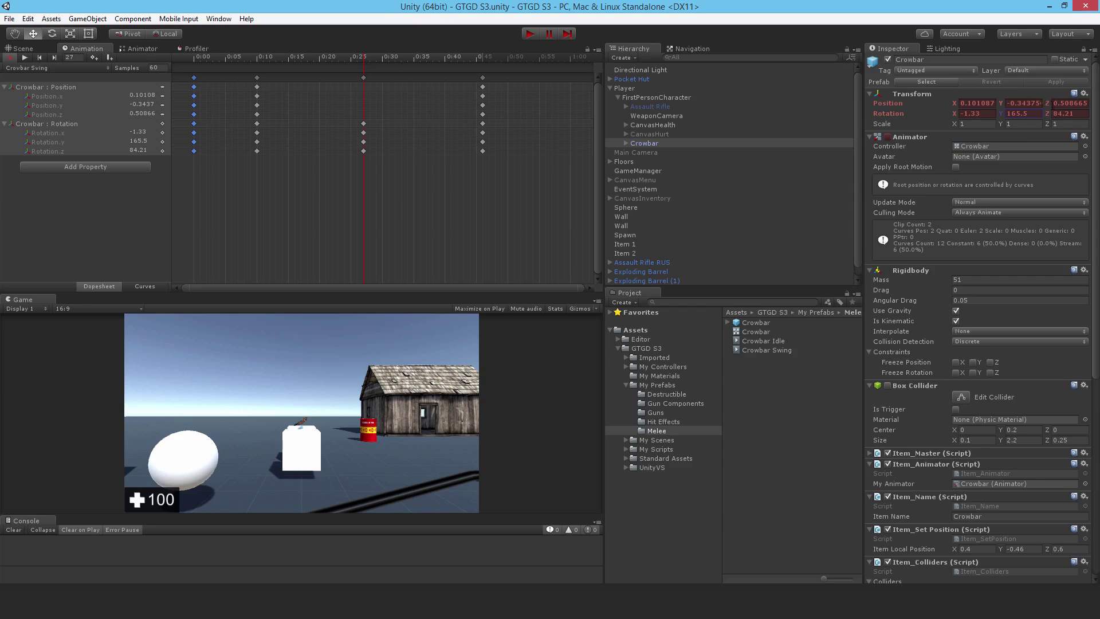
drag(1052, 107, 1050, 109)
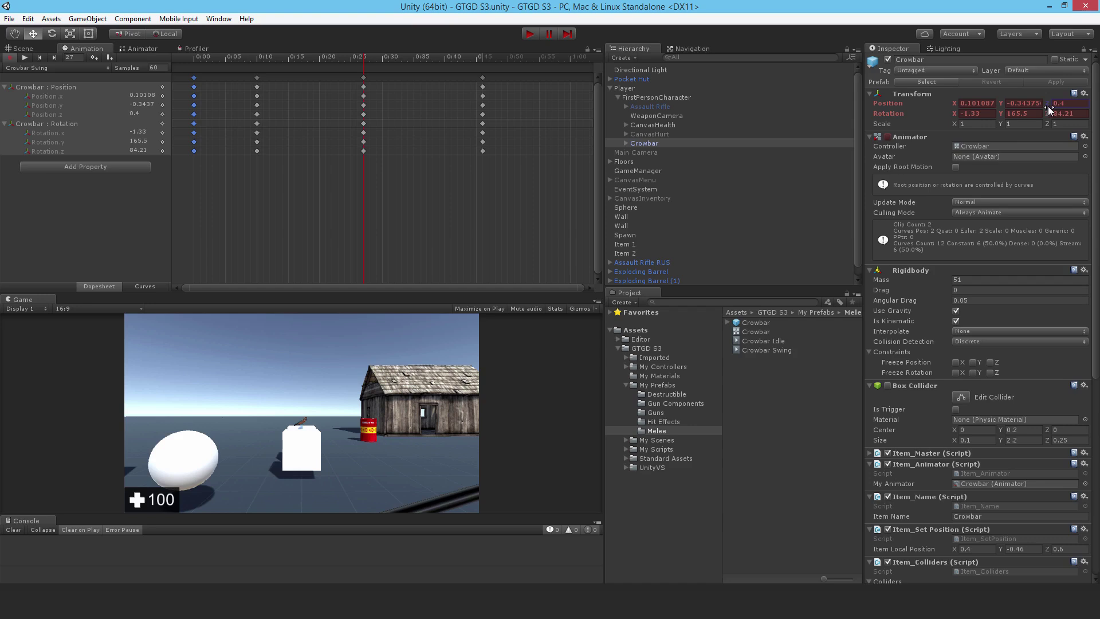
Set the crowbar's Position Z to 0.5 on the frame-27 keys.
click(257, 78)
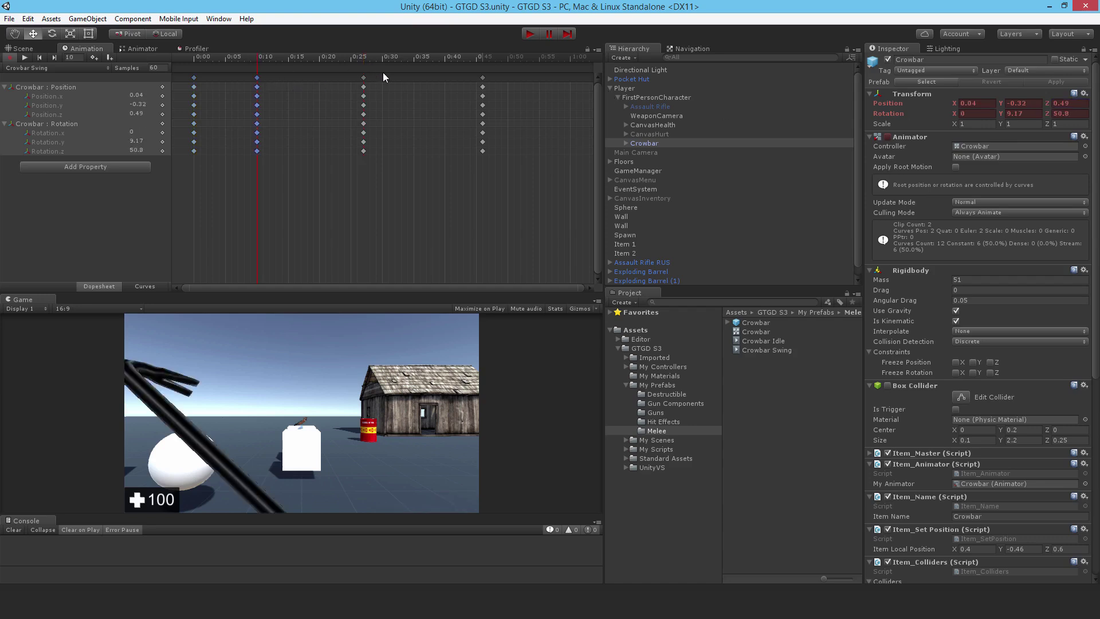
click(362, 78)
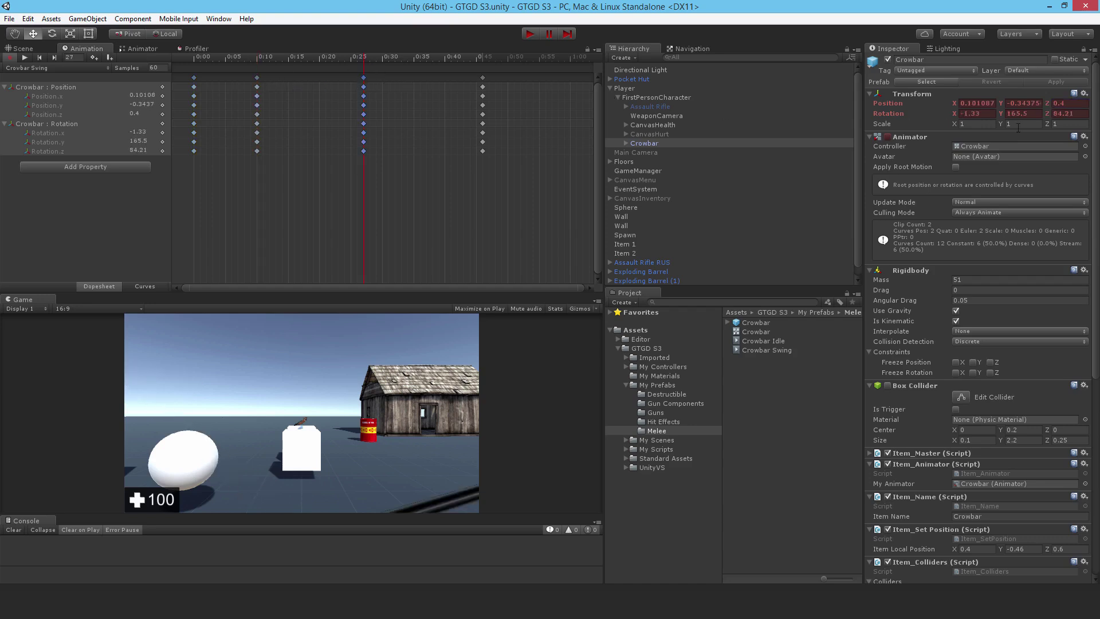
click(1069, 103)
text(0.5)
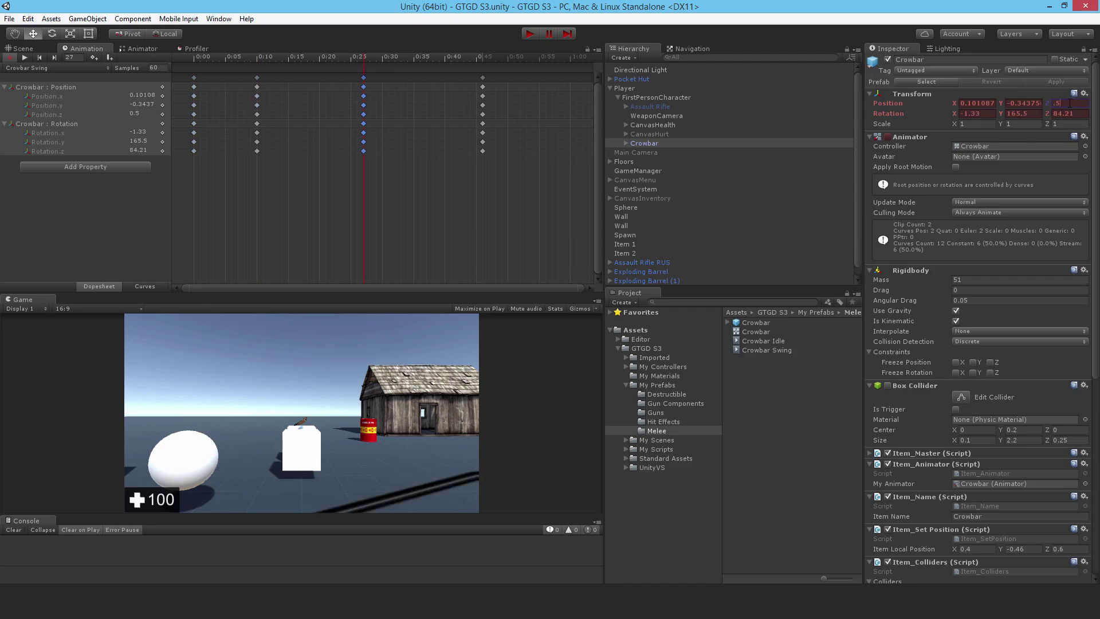
Set the 0:10 keys' right tangents to Linear and preview the swing around frame 13.
click(257, 78)
right_click(257, 78)
mouse_move(313, 183)
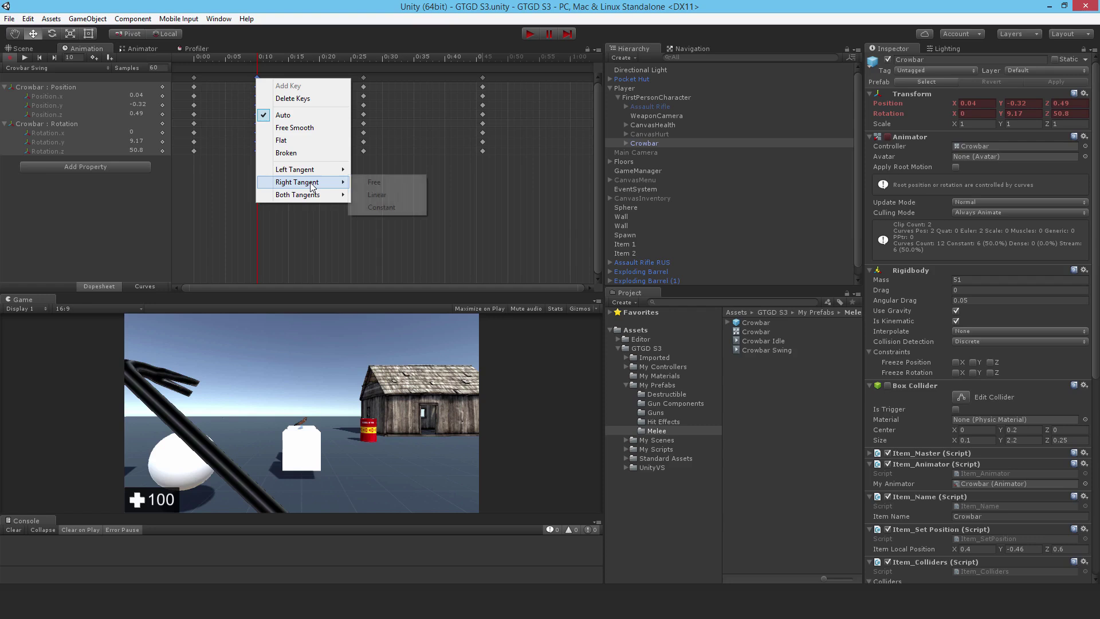
click(389, 197)
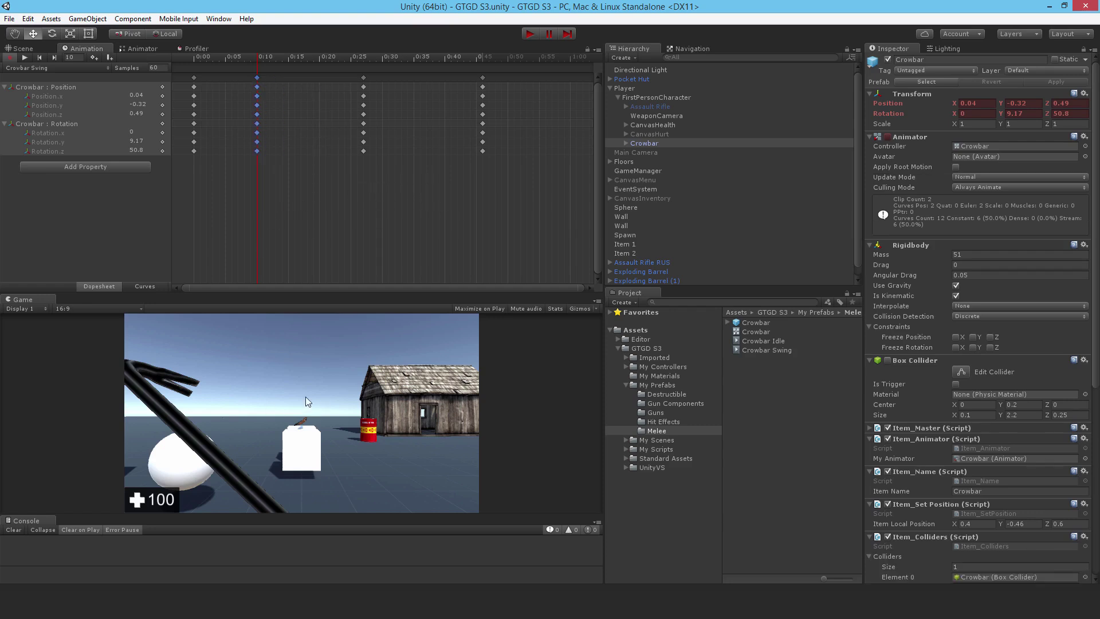
drag(195, 57, 365, 82)
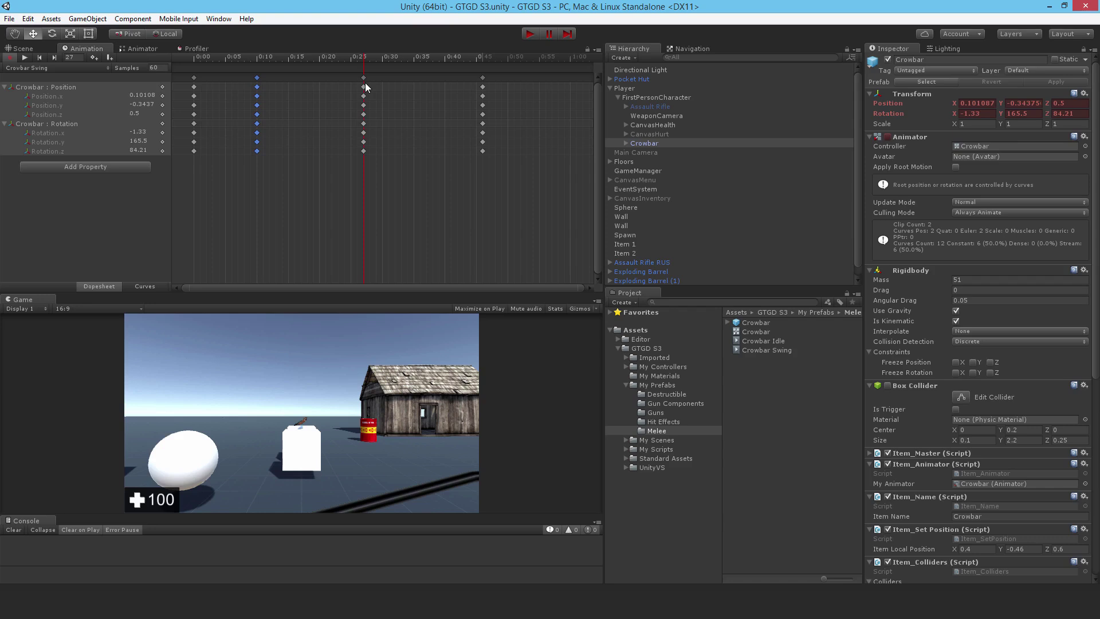
At frame 34, turn the crowbar back upright to rotation 8.2, 27.9, -5.4.
drag(366, 83, 409, 129)
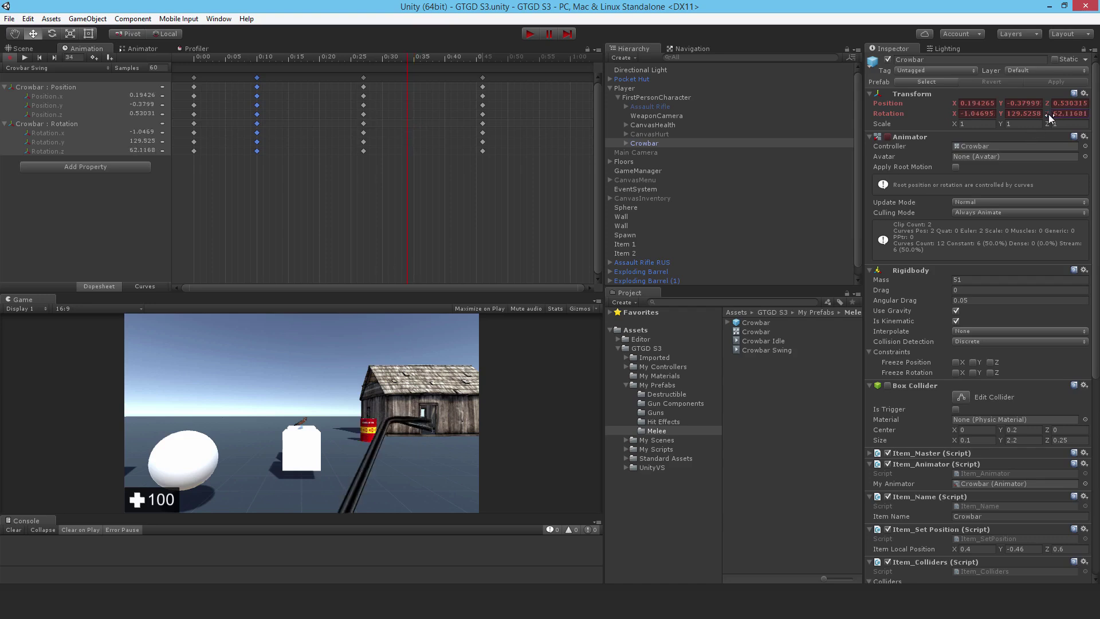
drag(1049, 115, 202, 215)
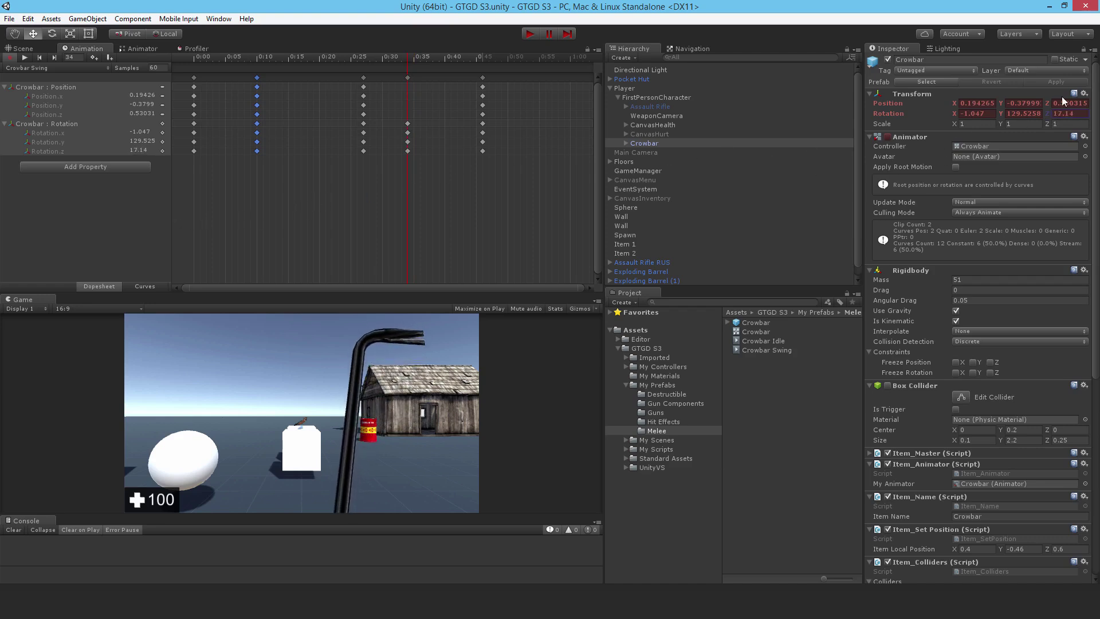
drag(1000, 113, 701, 149)
click(1060, 114)
click(956, 114)
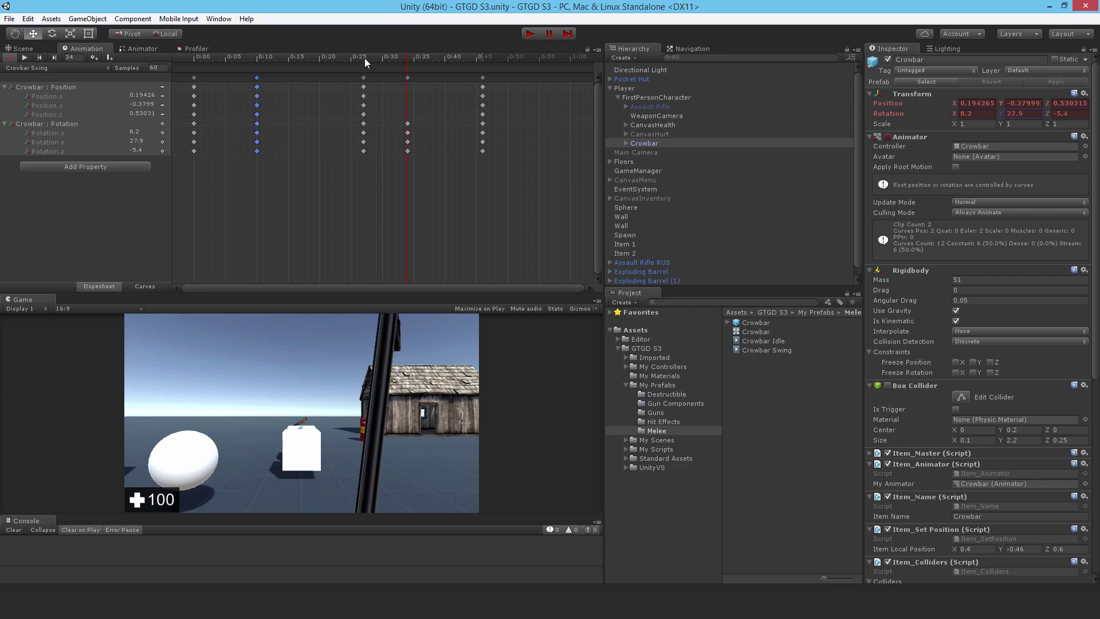
drag(364, 57, 410, 80)
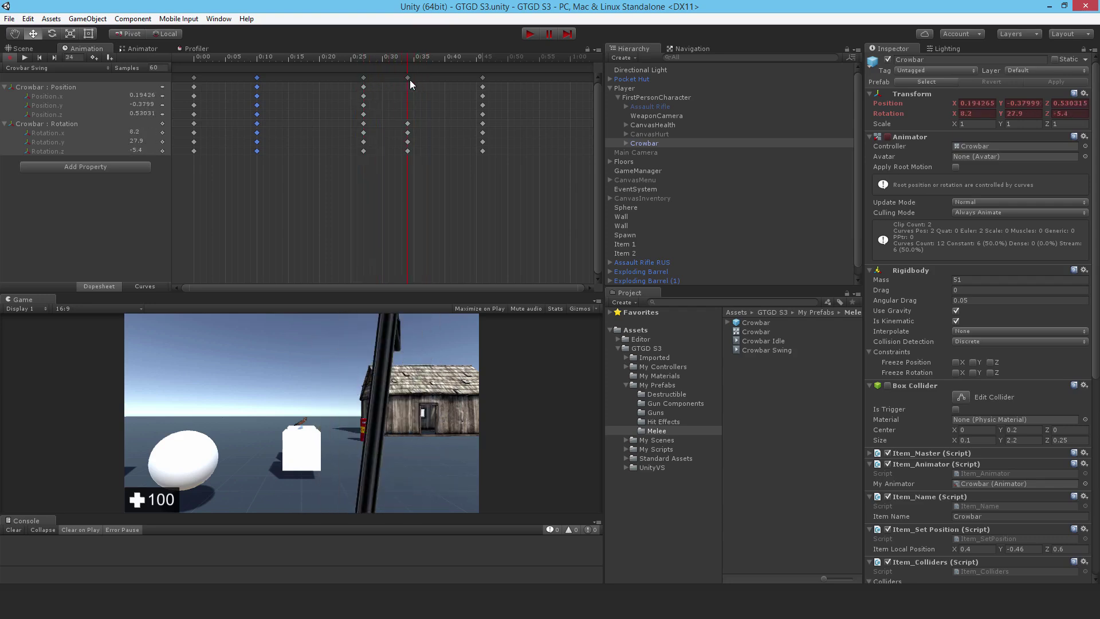
Set the 0:34 key's Position to 0.4, -0.46, 0.6, matching the 0:45 rest pose.
click(483, 77)
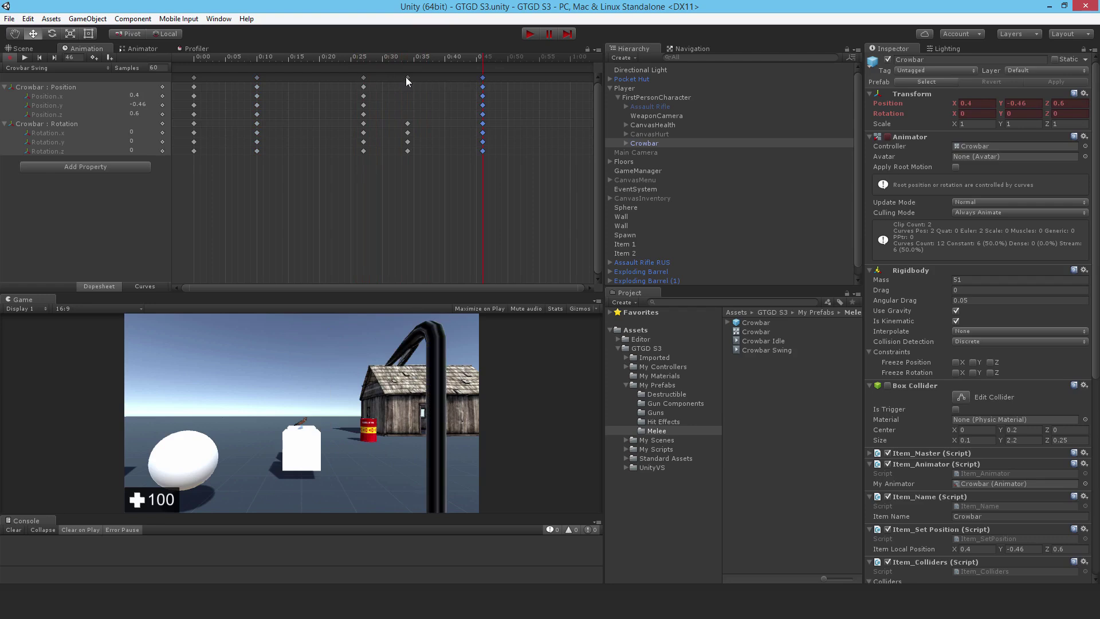
click(406, 77)
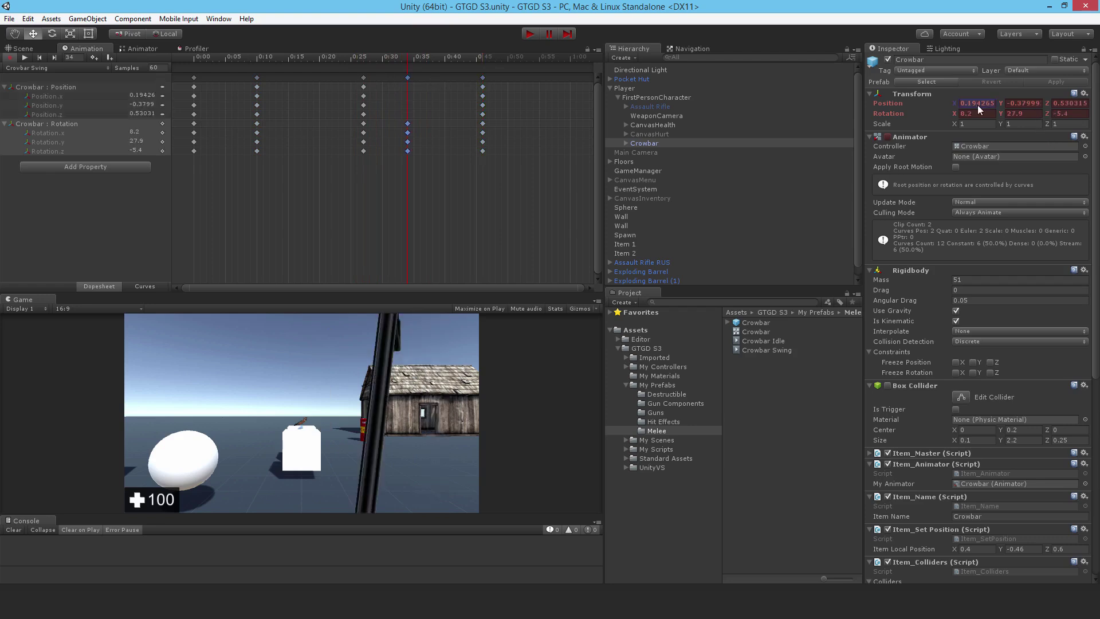
text(0.4)
key(Tab)
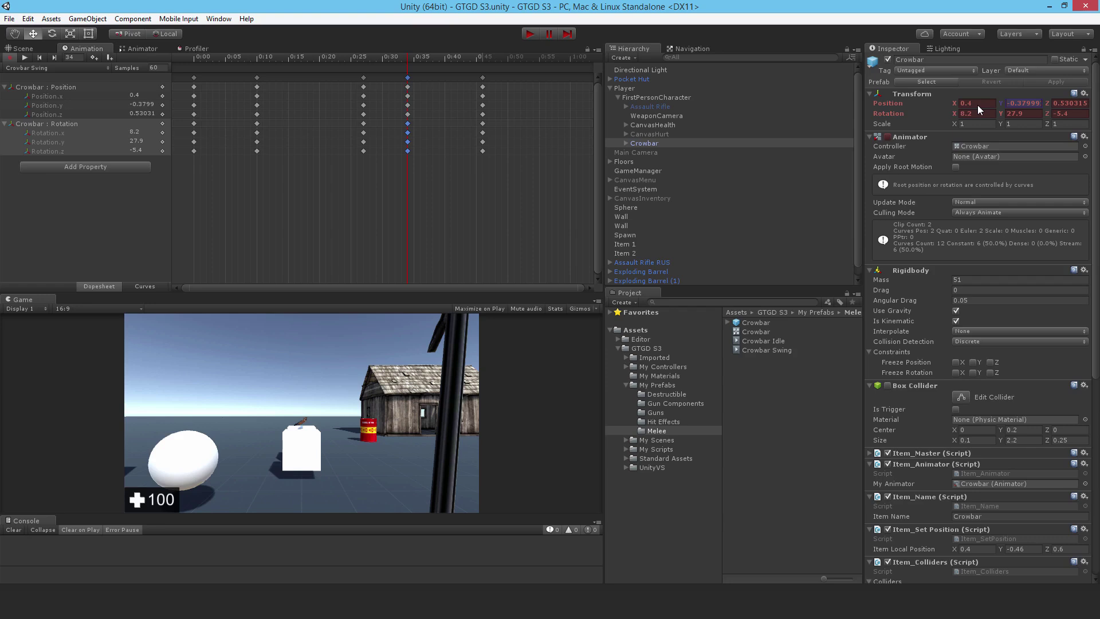
text(-.46)
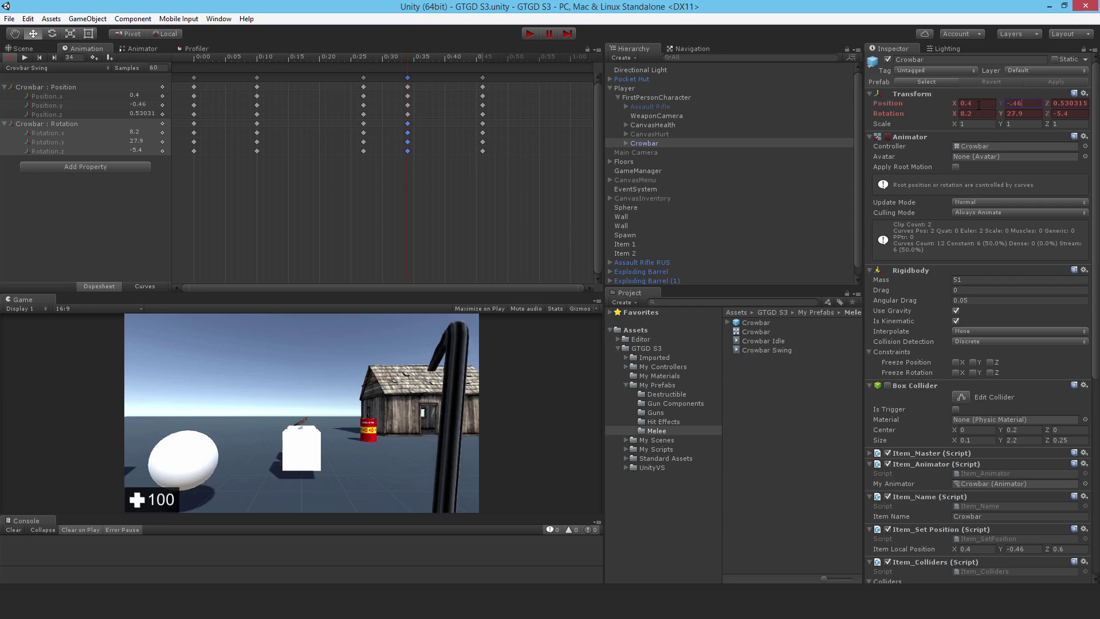
key(Tab)
text(0.6)
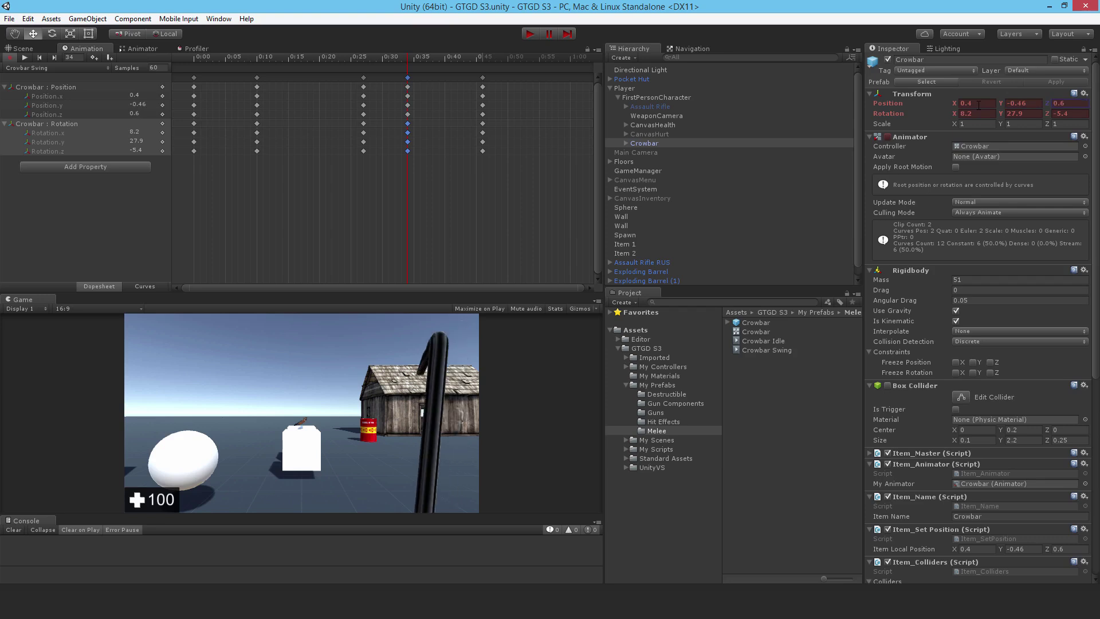
drag(352, 64, 410, 84)
Set the frame-27 keys' outgoing tangent to Constant.
click(364, 77)
right_click(364, 78)
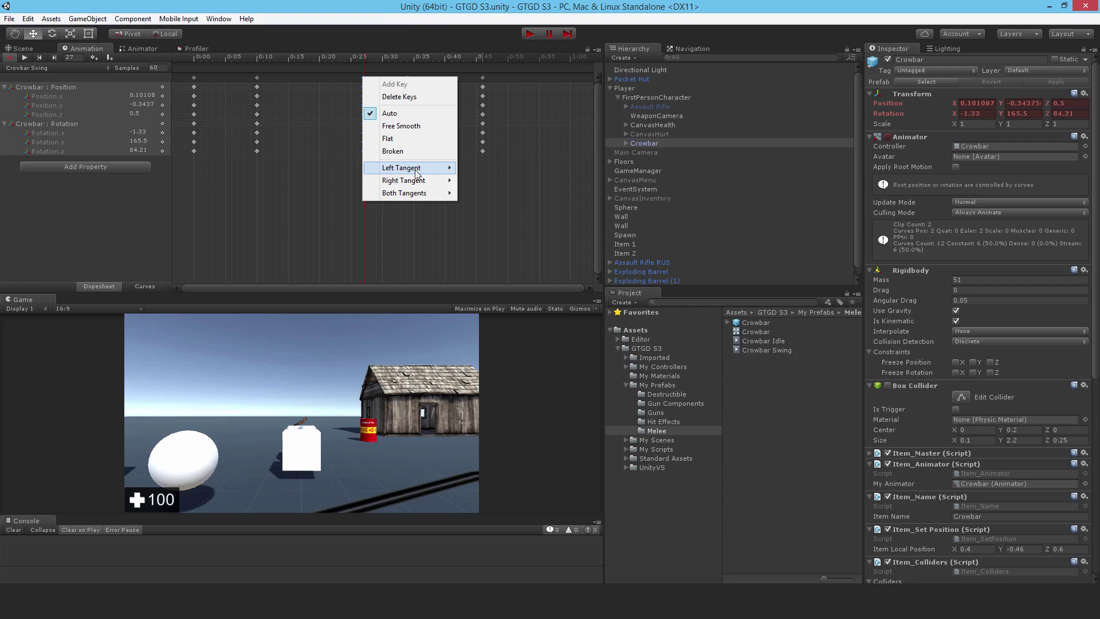
mouse_move(451, 182)
click(488, 205)
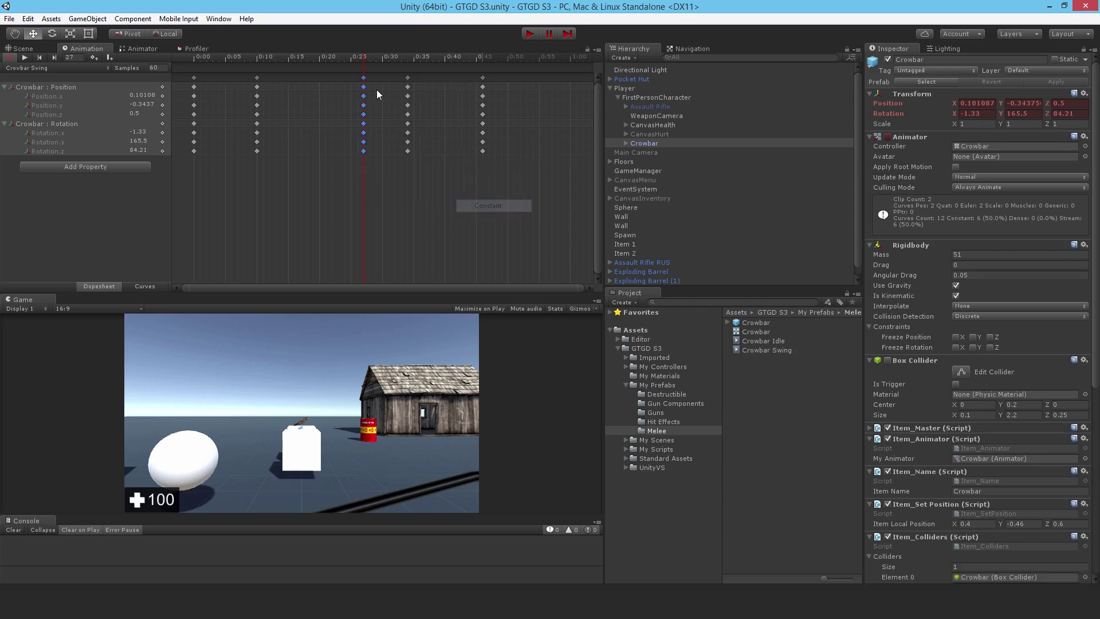
Make the outgoing tangents of the frame 34 and frame 27 keys Linear.
click(408, 79)
right_click(408, 80)
mouse_move(458, 181)
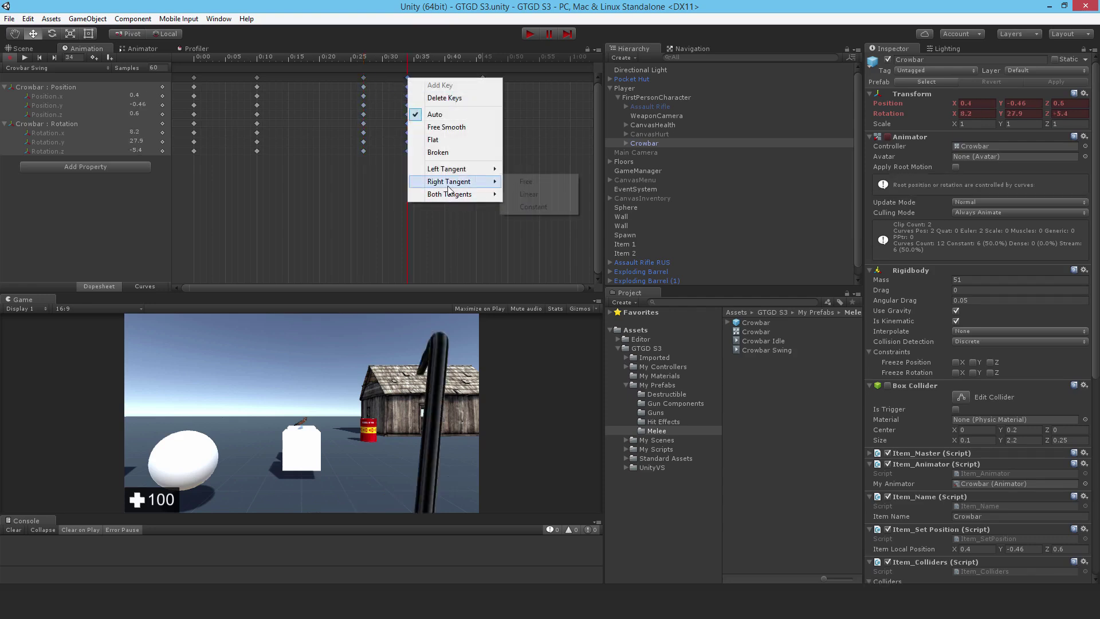
click(553, 195)
click(364, 77)
right_click(363, 78)
mouse_move(412, 181)
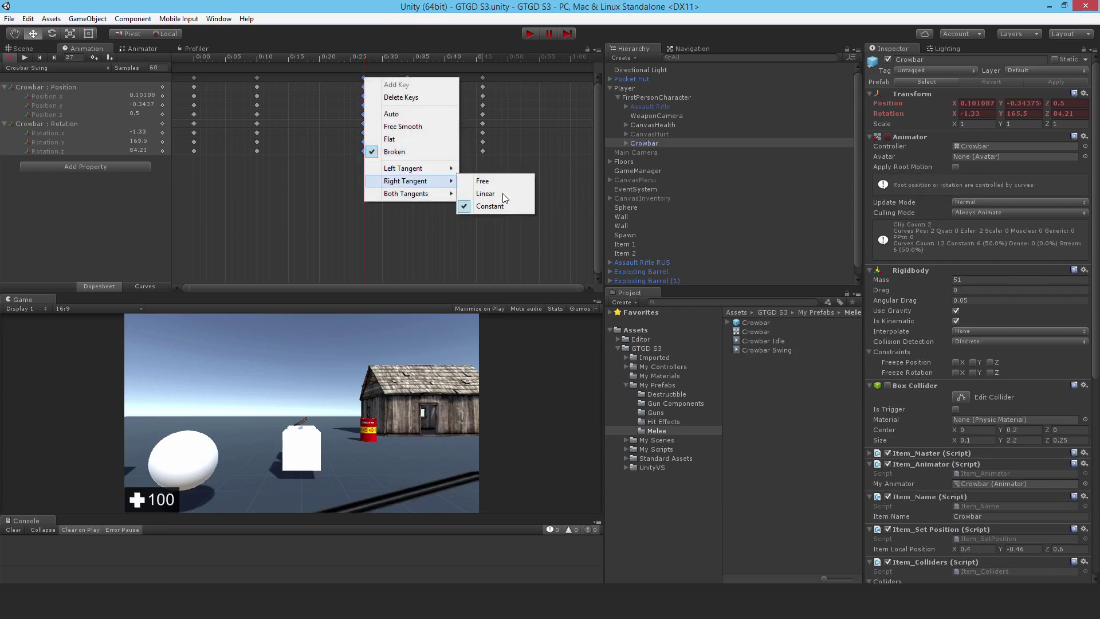
click(502, 194)
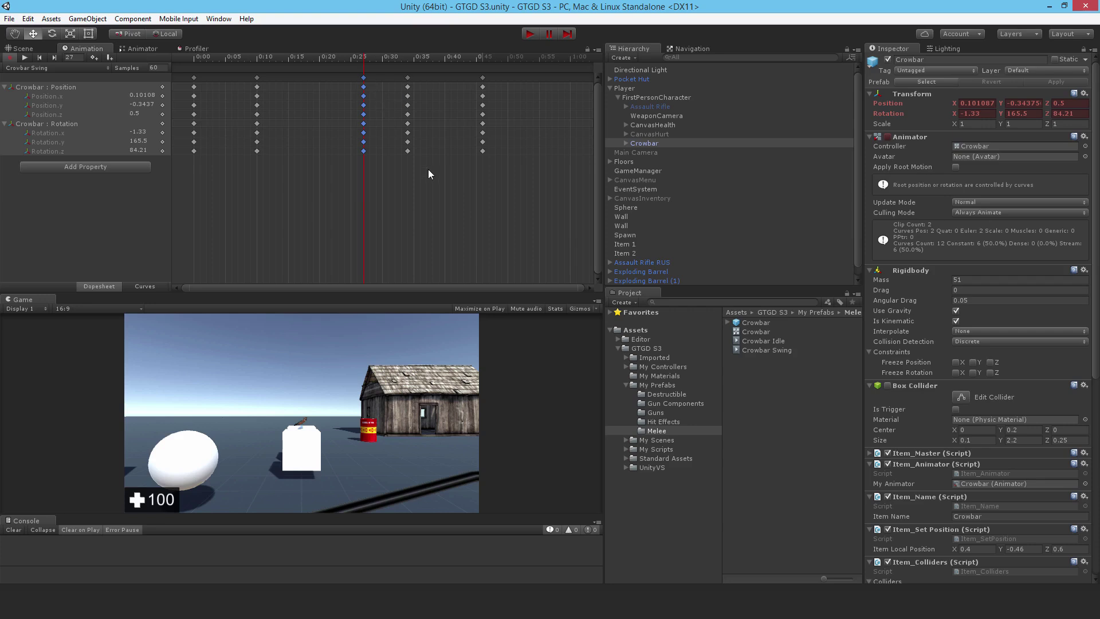
Change the frame-34 pose to Rotation X 29 and Z 1.6, then preview the final frames.
drag(366, 56, 407, 104)
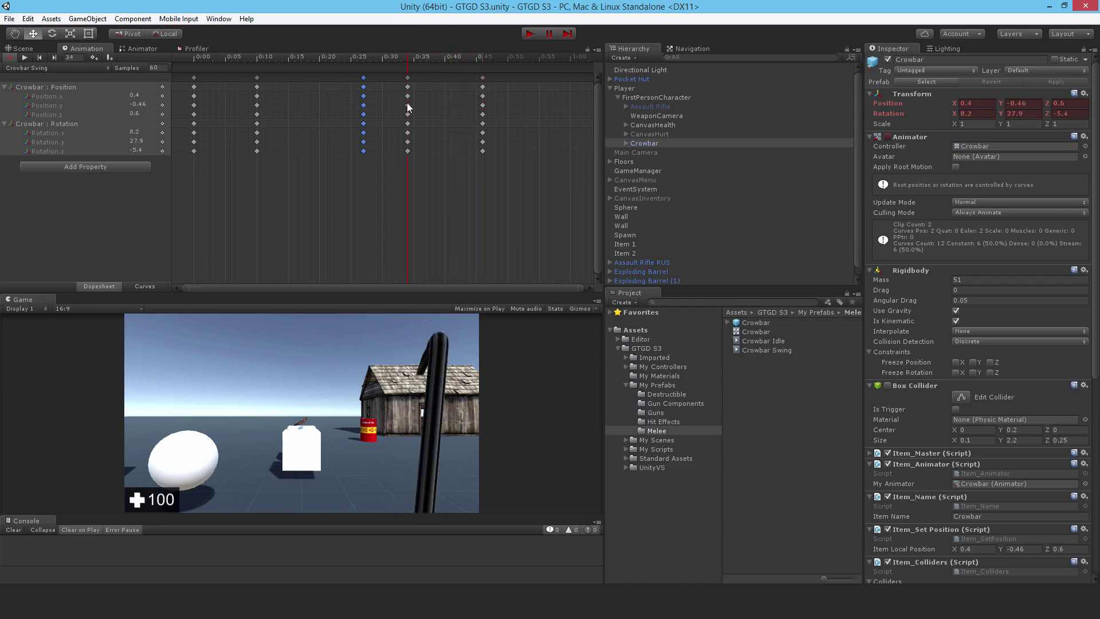
mouse_move(1048, 112)
mouse_down()
mouse_move(1078, 112)
mouse_move(1064, 114)
mouse_up()
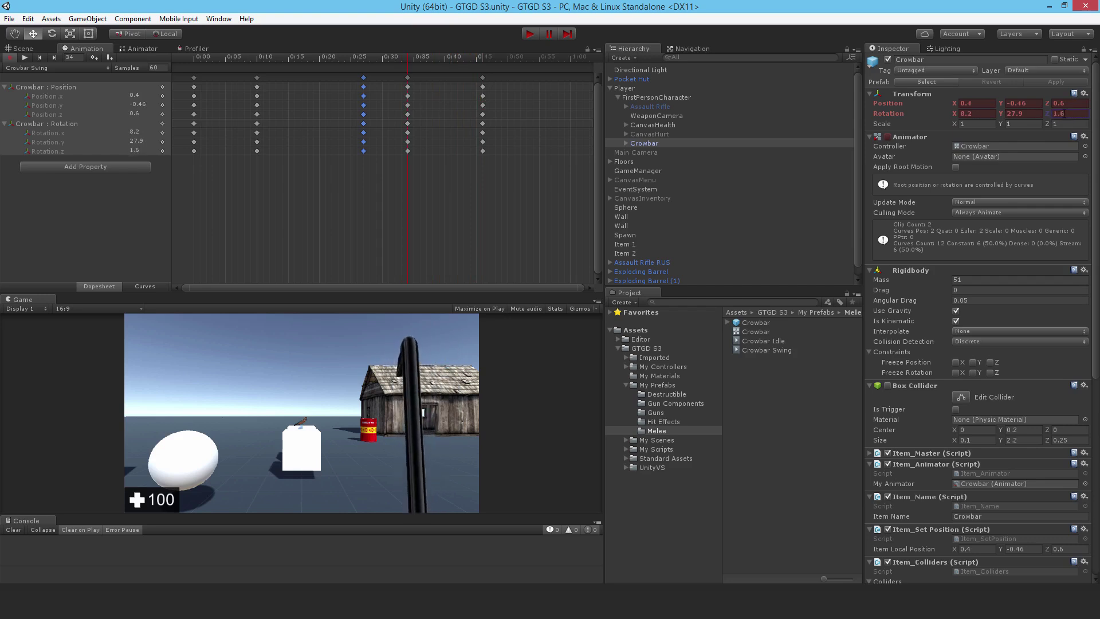
drag(960, 113, 1063, 102)
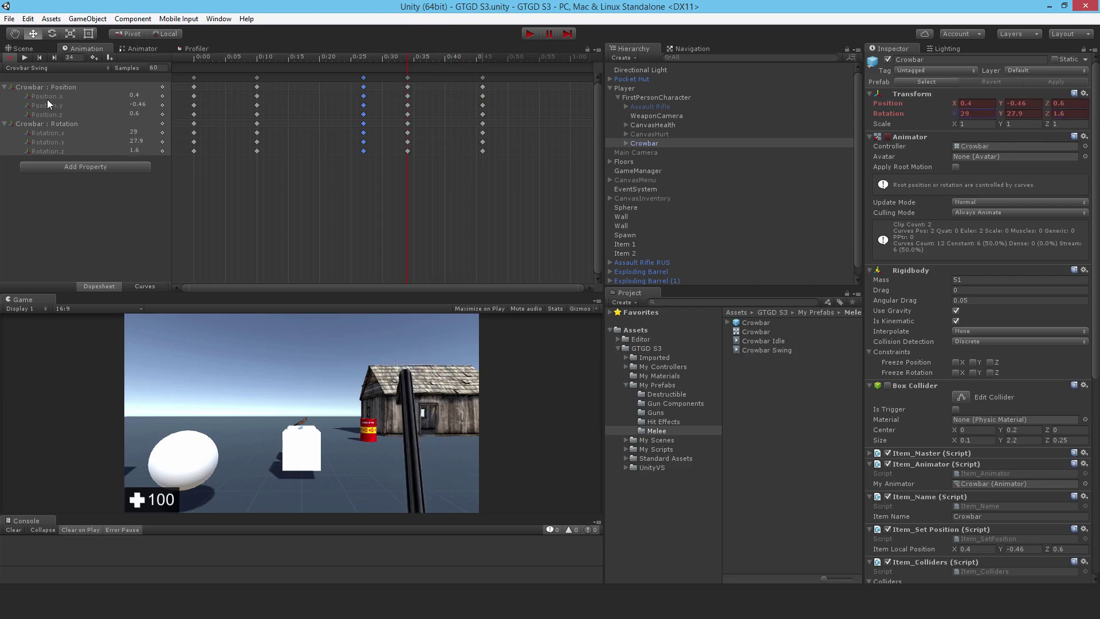
drag(364, 58, 484, 123)
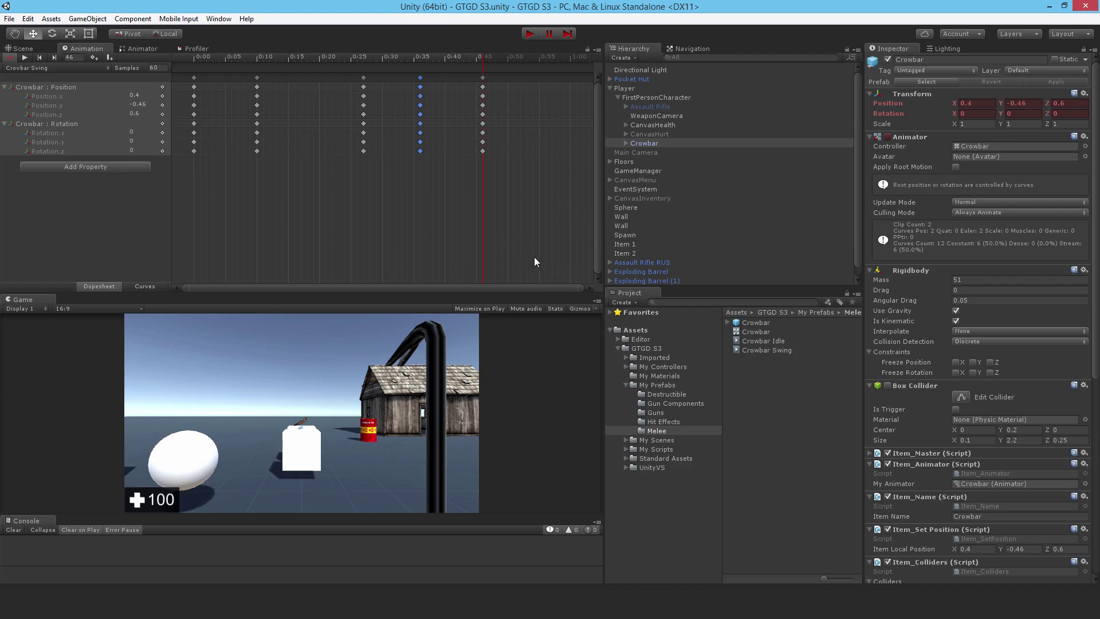
Rearrange the Crowbar Idle and Crowbar Swing states in the Animator graph.
click(138, 49)
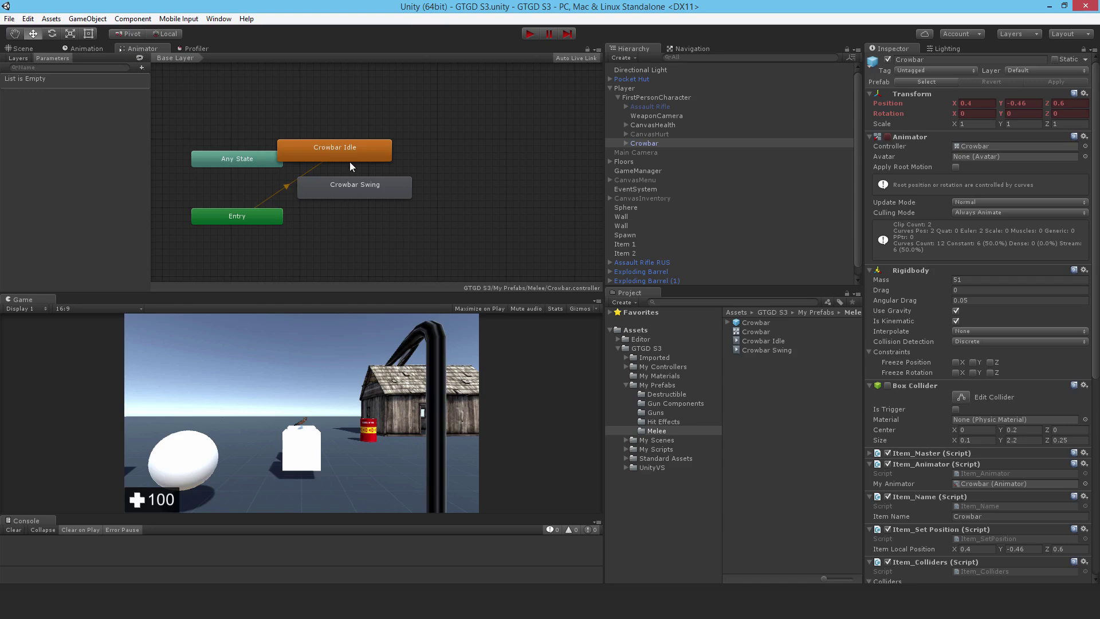
drag(346, 157, 466, 143)
drag(388, 184, 485, 183)
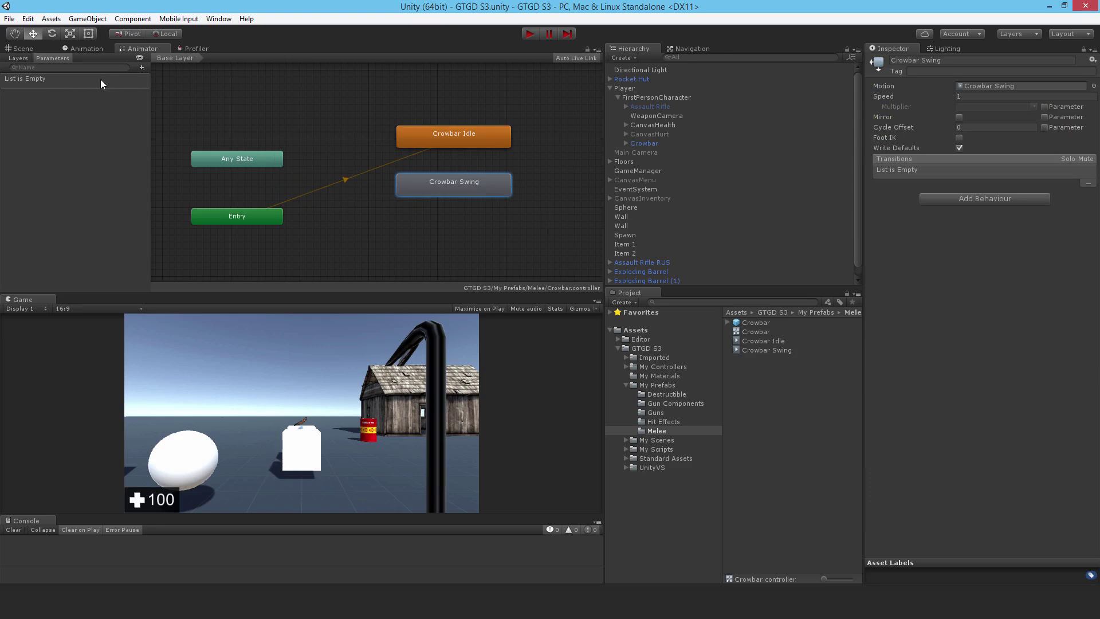
Add a Trigger parameter named 'Attack' to the Crowbar controller.
click(142, 67)
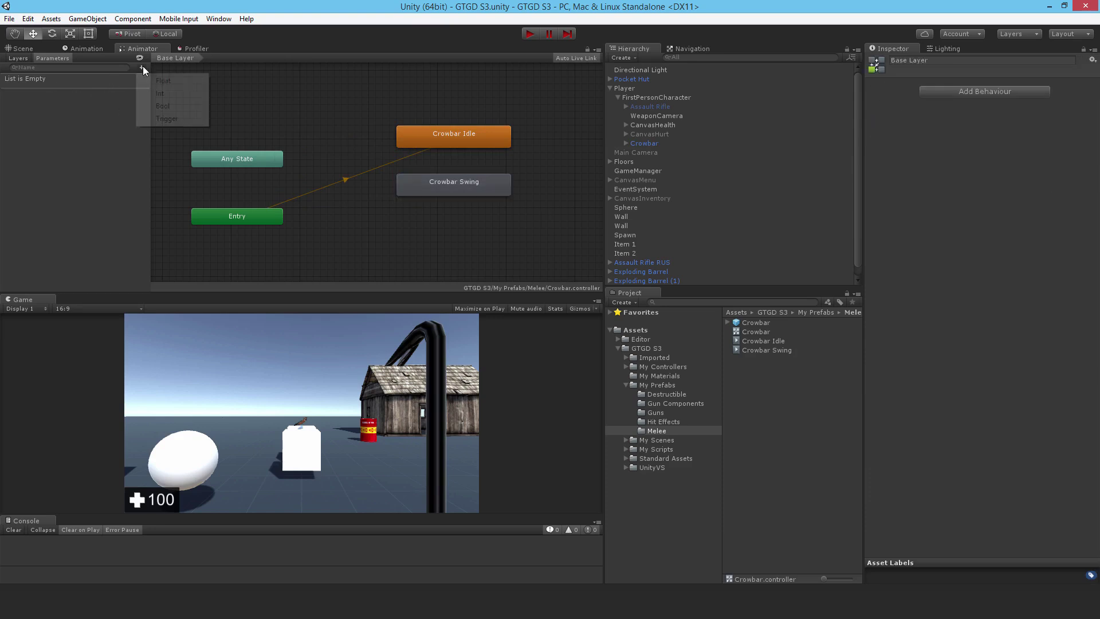
click(166, 118)
text(Atta)
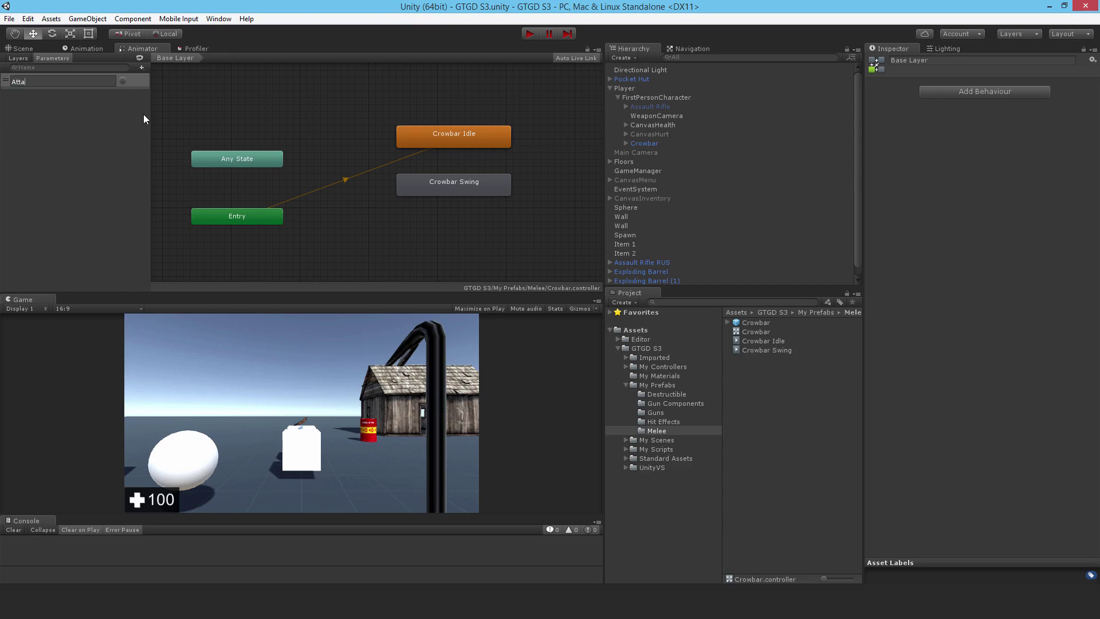
text(ck)
key(Return)
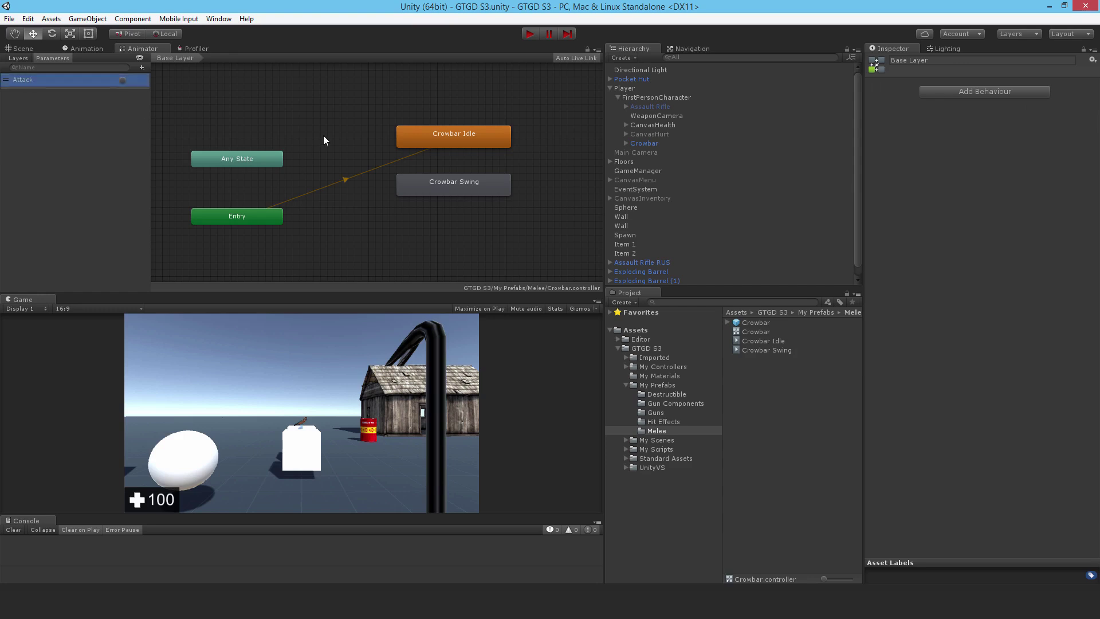
Draw a transition from Crowbar Idle to Crowbar Swing and select it.
right_click(446, 136)
click(464, 144)
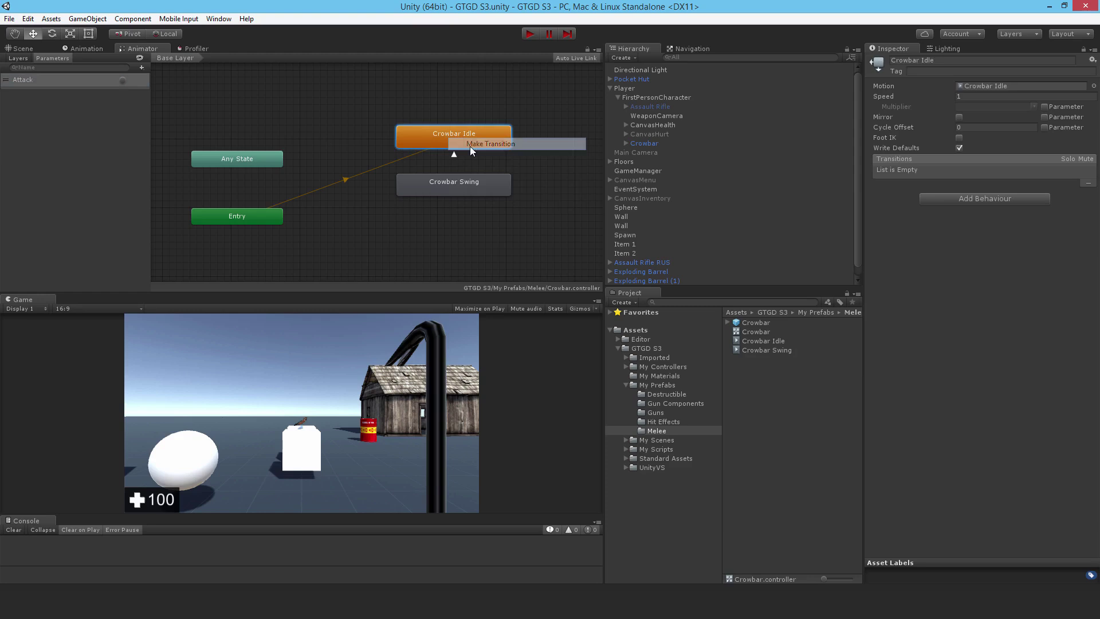
click(445, 192)
click(452, 189)
click(449, 164)
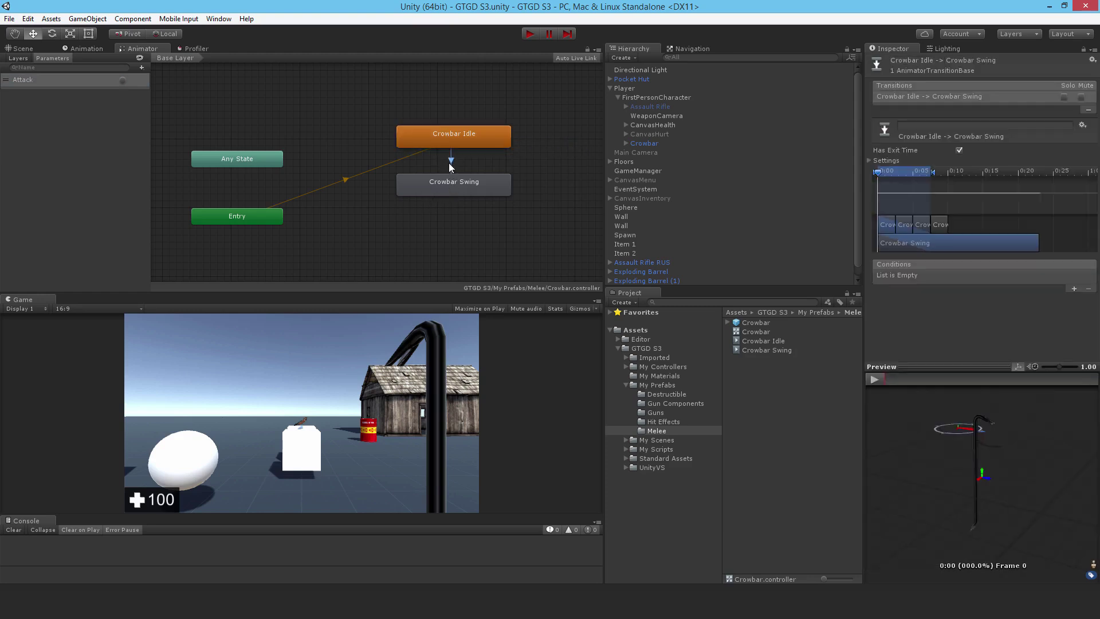
Give the Idle-to-Swing transition an Attack condition, no exit time and a 0.01 duration.
click(1074, 289)
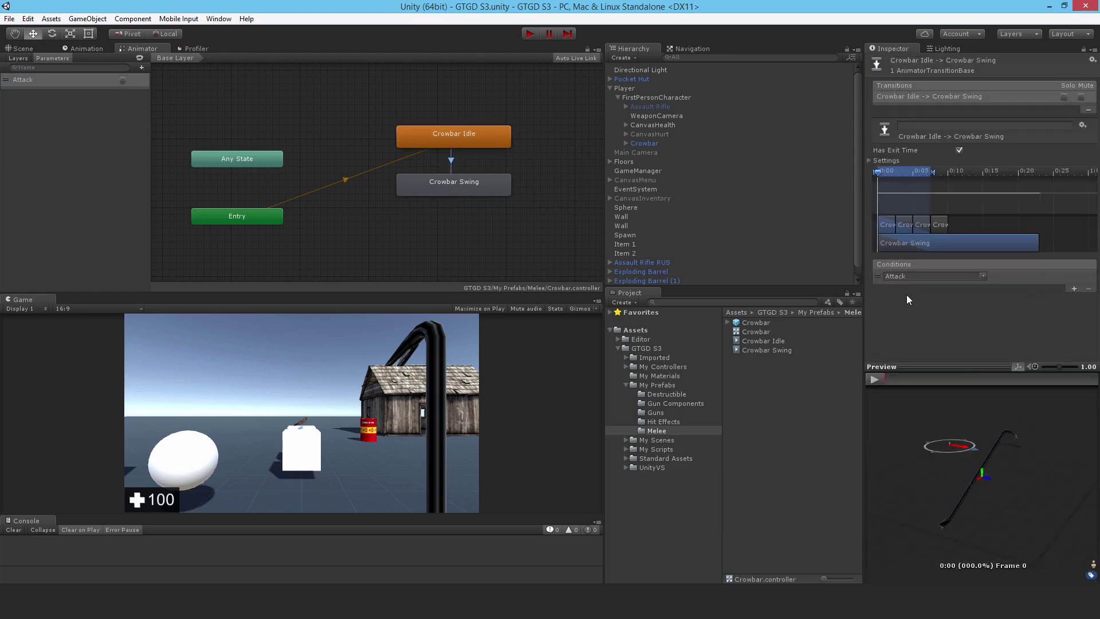
click(959, 150)
click(869, 161)
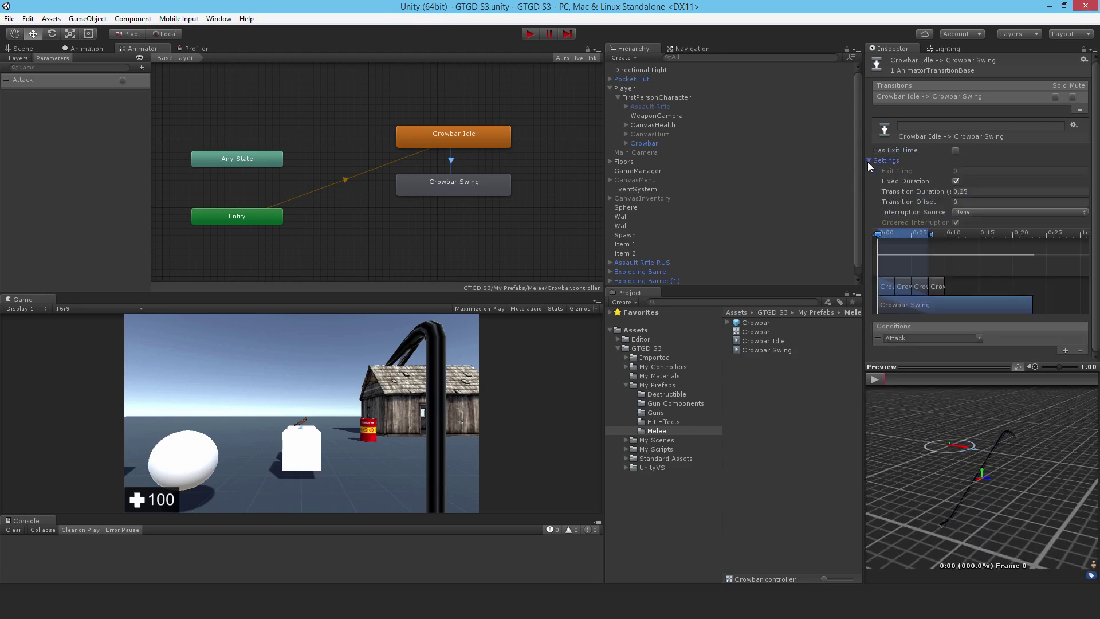
click(977, 193)
text(0.01)
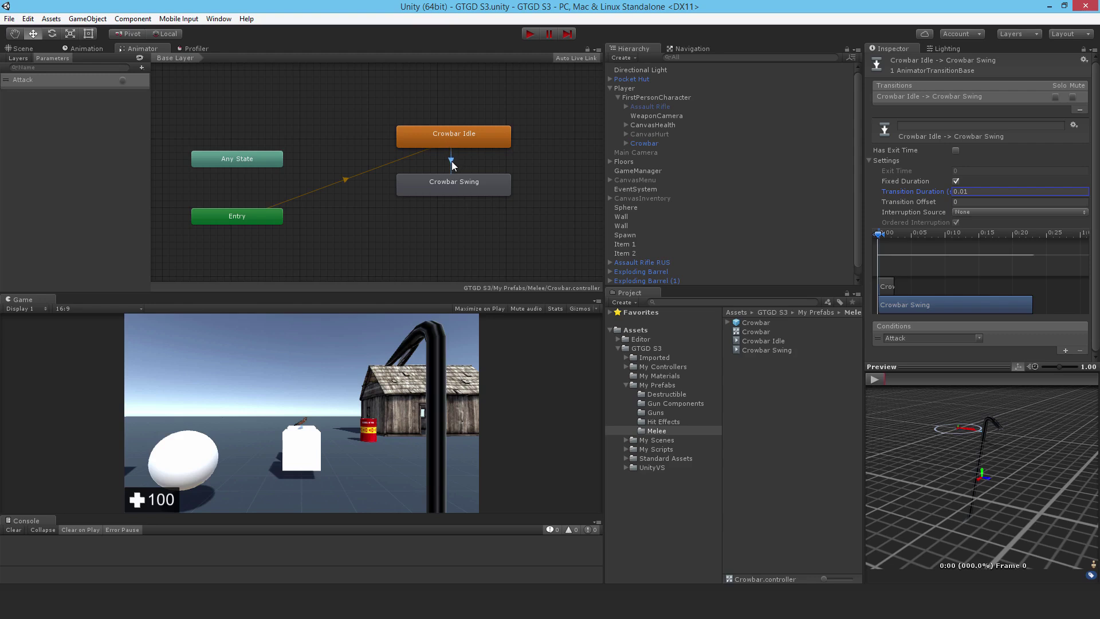
Draw a return transition from Crowbar Swing to Crowbar Idle and select it.
right_click(470, 181)
click(494, 187)
click(469, 134)
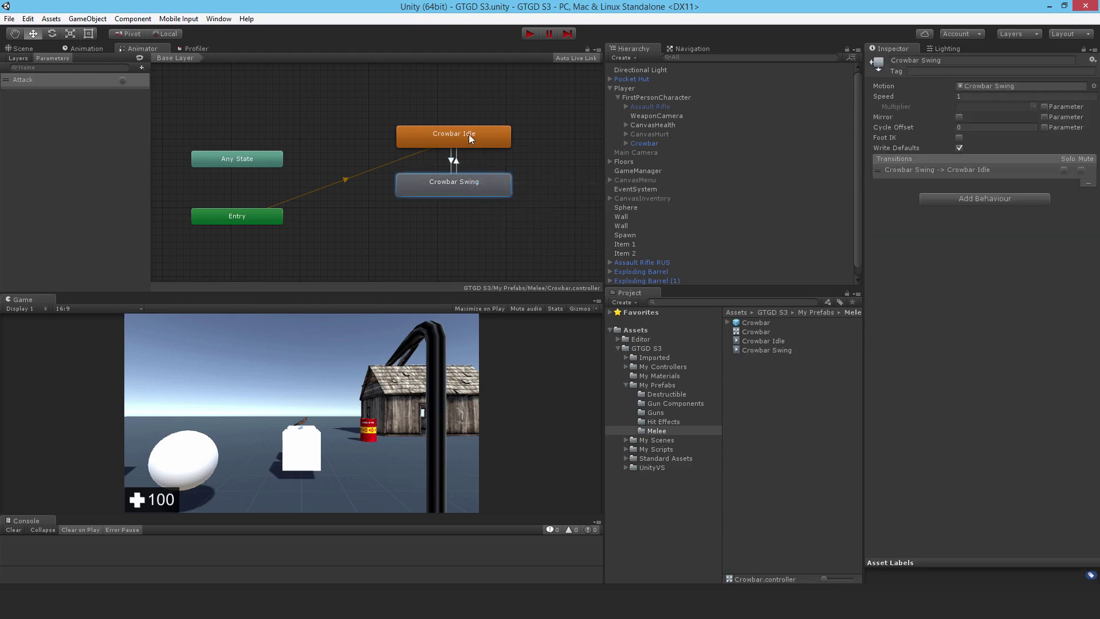
click(457, 164)
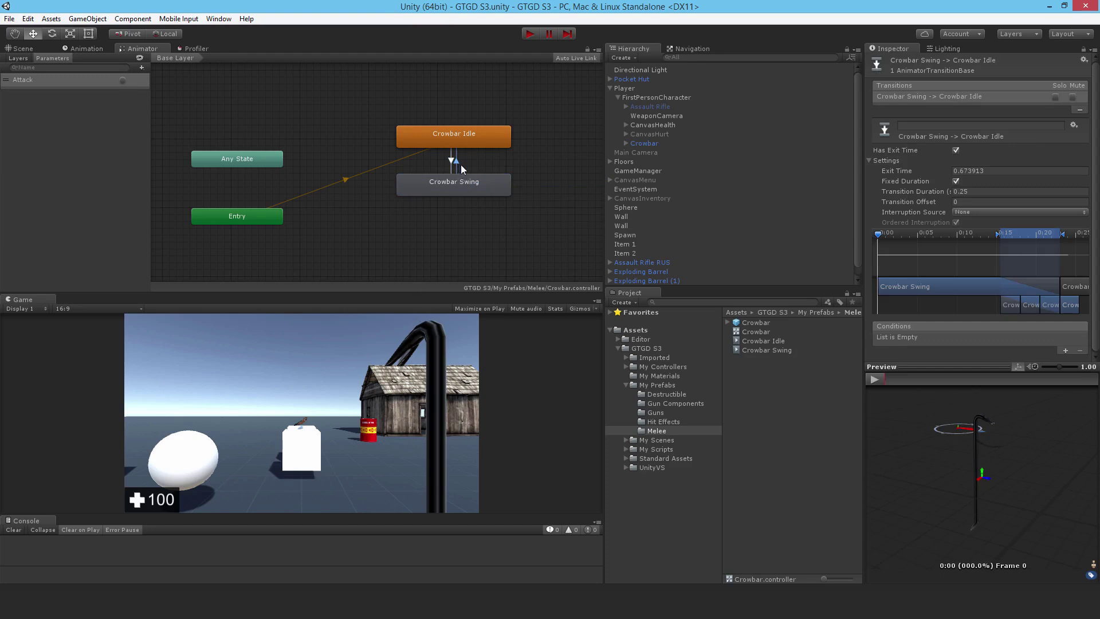
Set the return transition's exit time to 0.88 and bring up the swing clip's keyframes.
click(987, 172)
text(0.88)
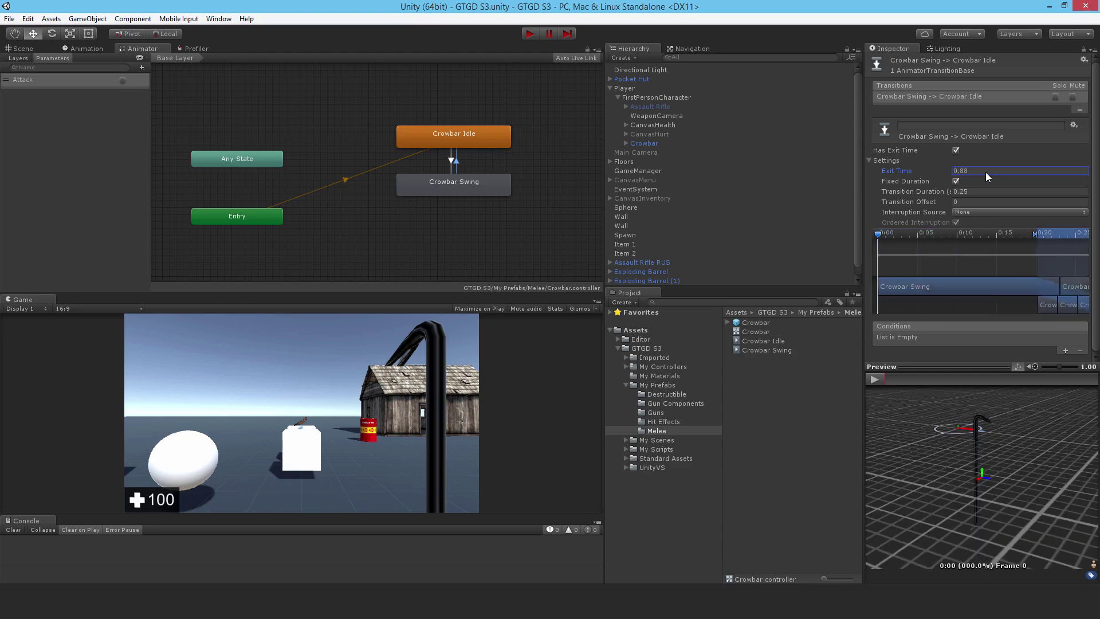
click(87, 48)
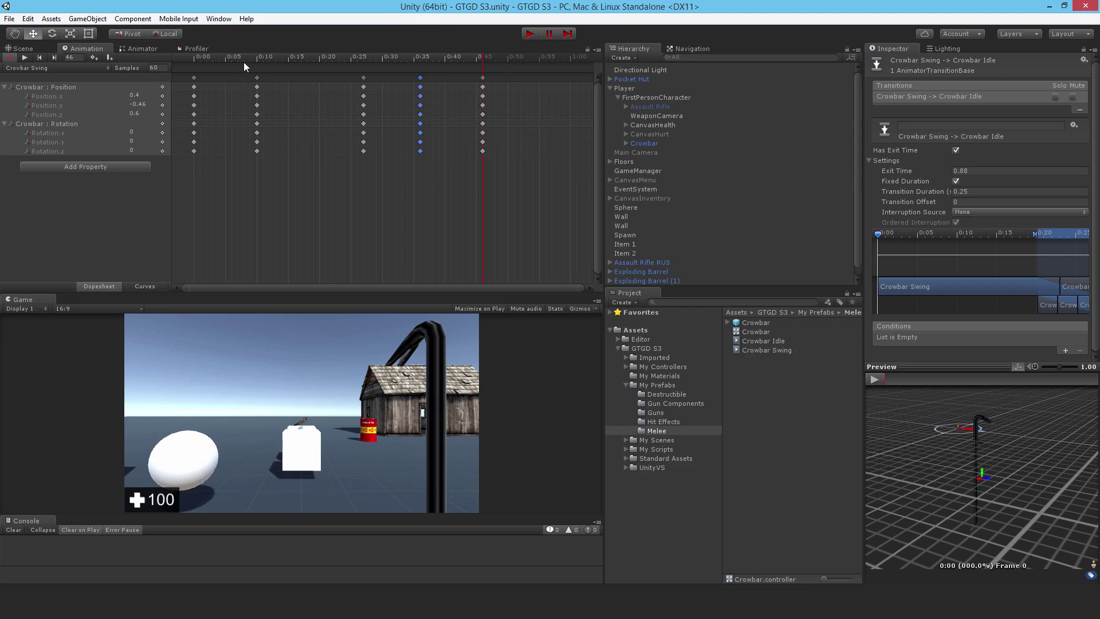
Back in the state graph, set the Swing-to-Idle transition's duration to 0.1 and exit time to 0.9.
click(137, 49)
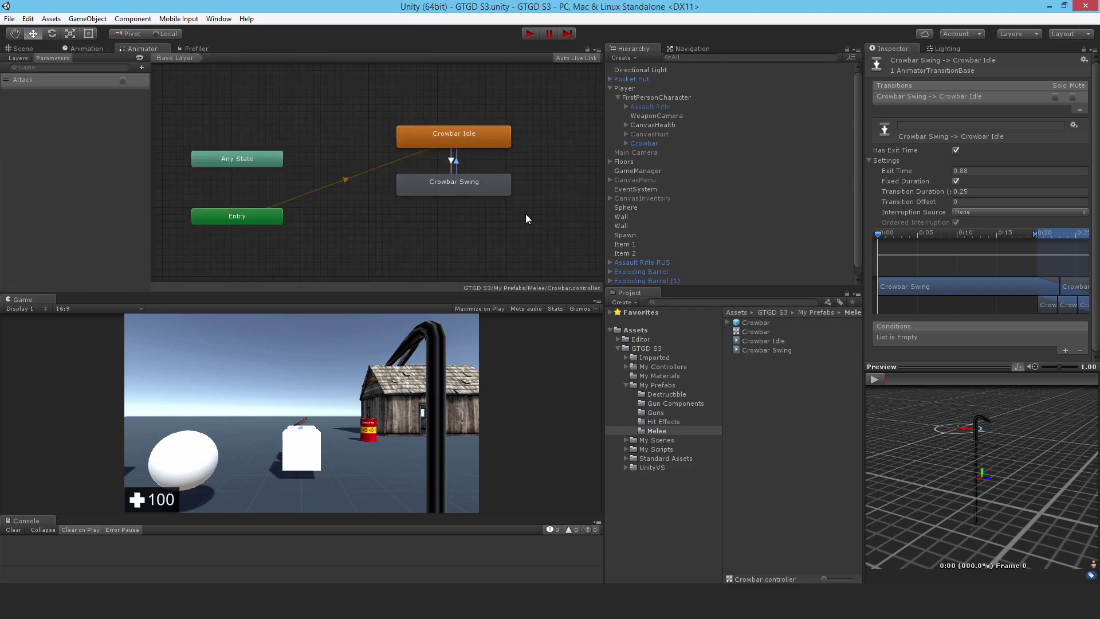
click(974, 193)
text(.1)
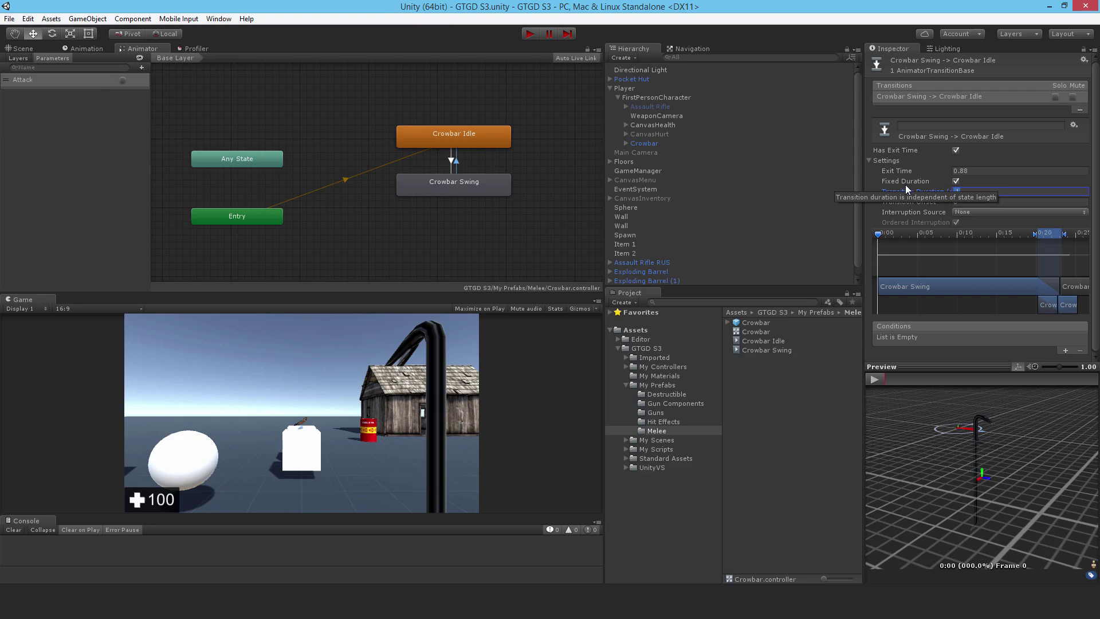
drag(907, 189, 905, 189)
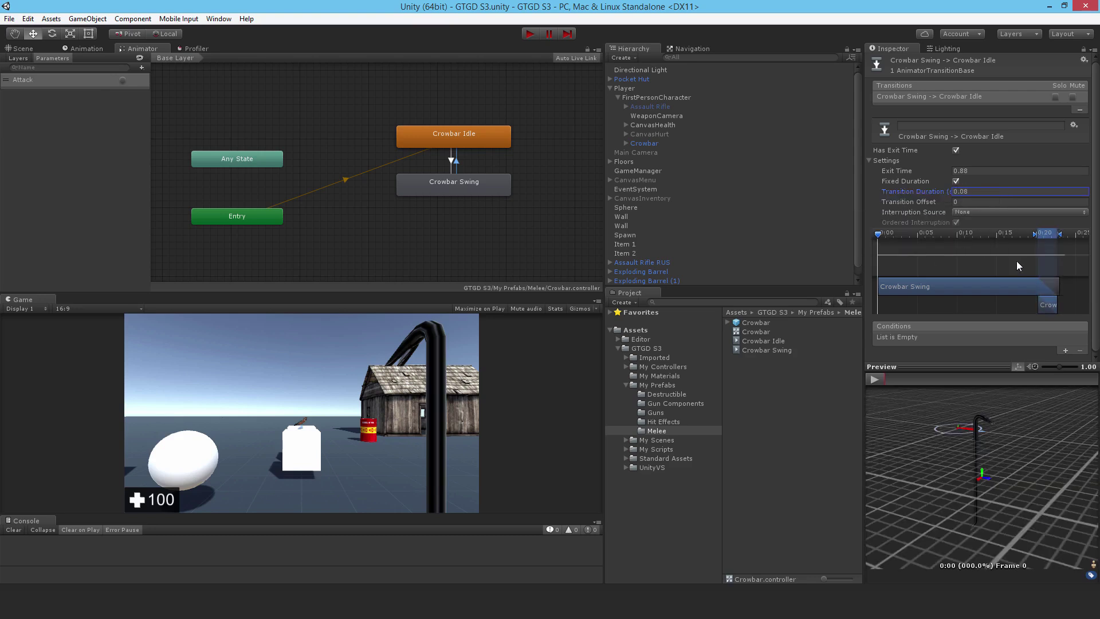
click(982, 171)
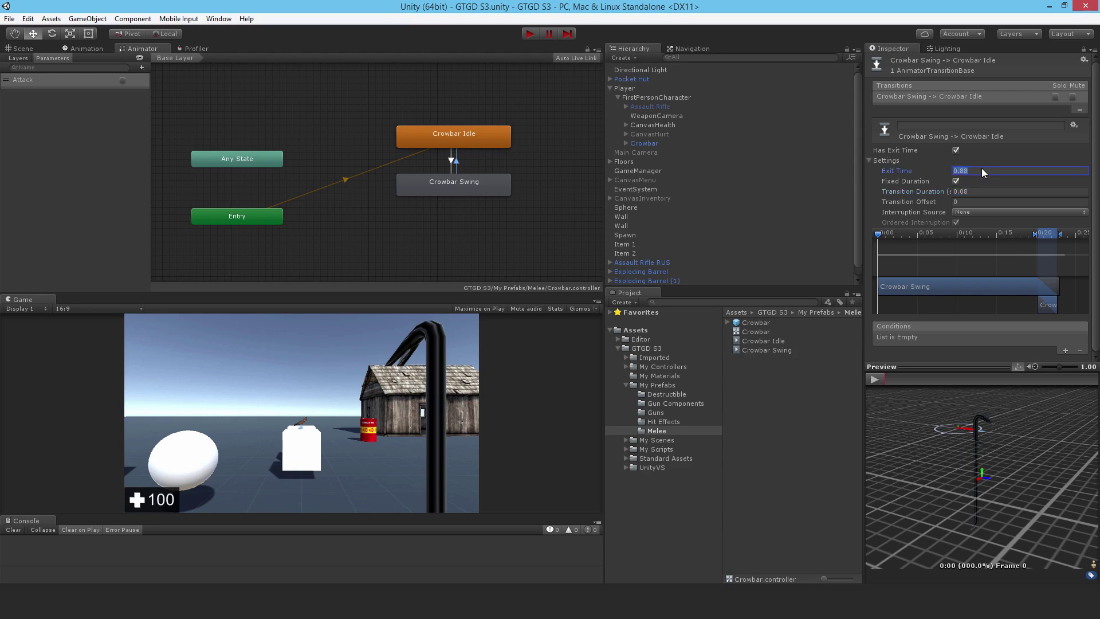
text(0.9)
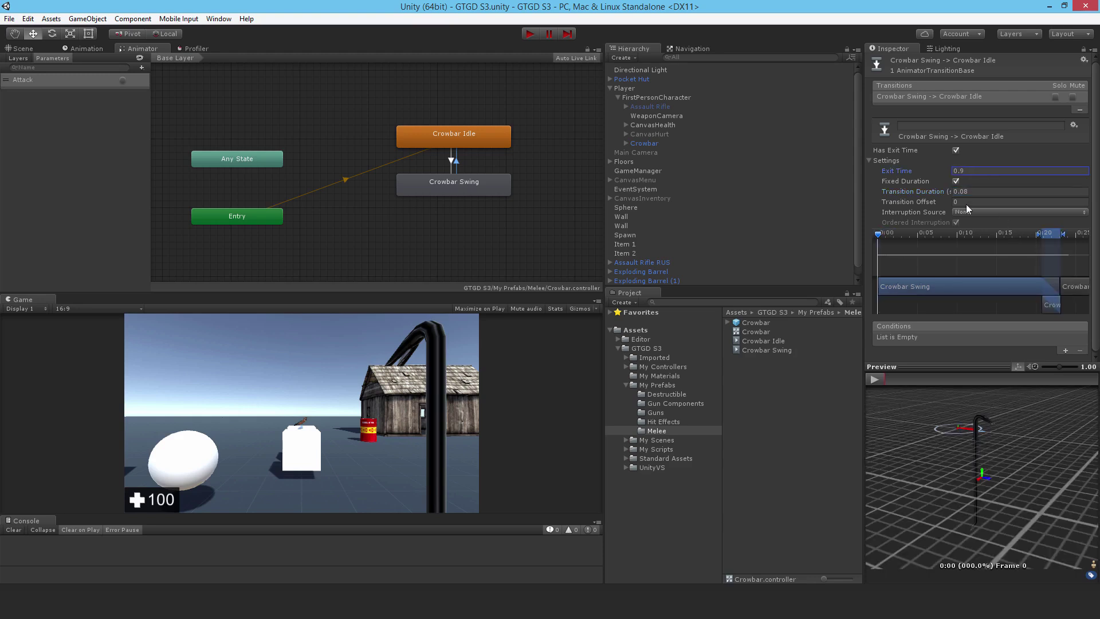
Re-enter a 0.1 duration, then drag the markers to about 0.076 duration and 0.058 offset.
click(973, 192)
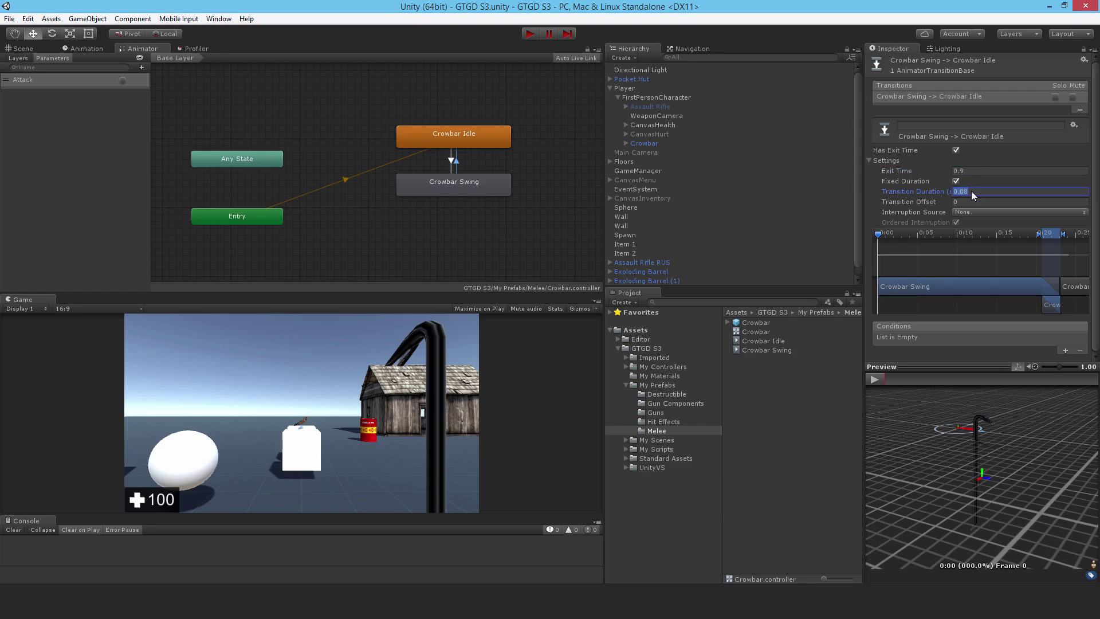
text(.1)
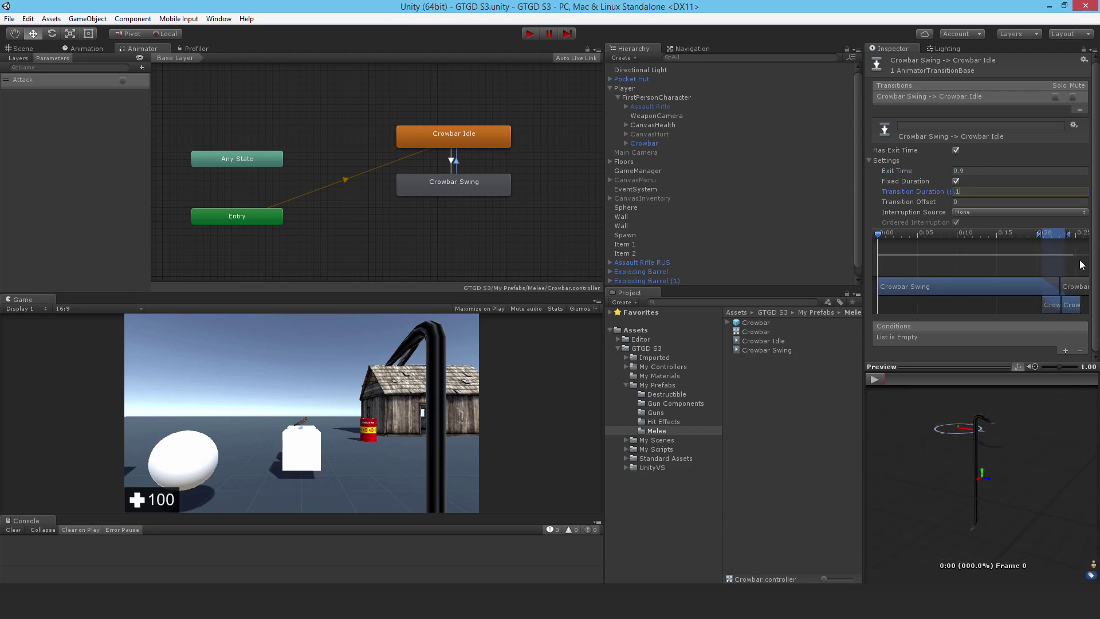
key(Return)
drag(1068, 239, 1061, 257)
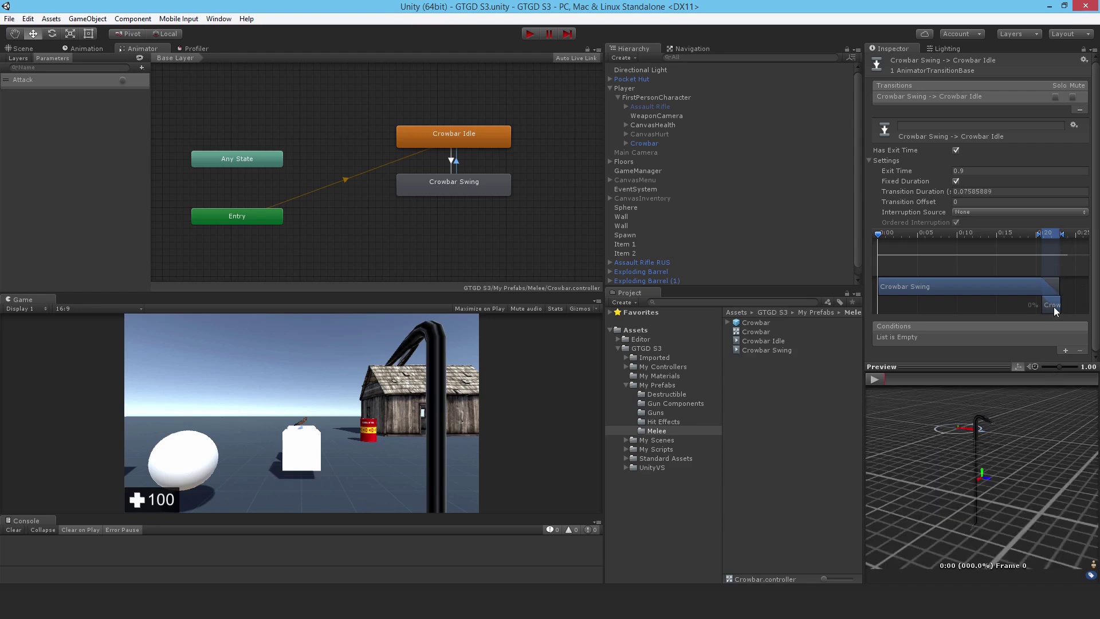
drag(1053, 307, 1053, 310)
Enter Play mode and fire the Attack trigger to watch the first crowbar swing.
click(528, 36)
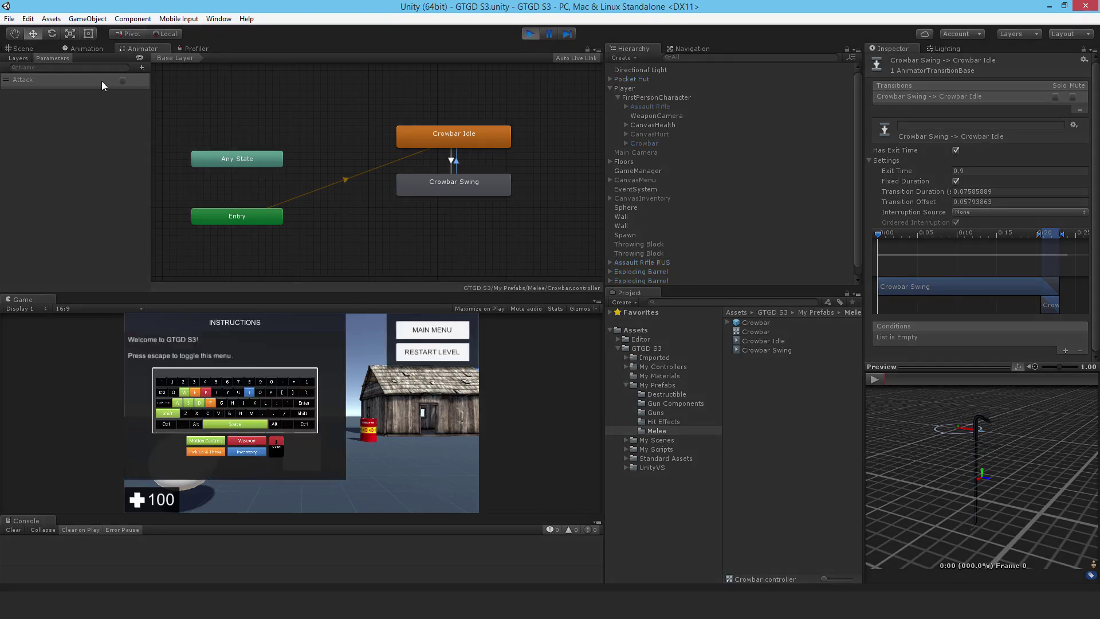
click(121, 80)
click(122, 81)
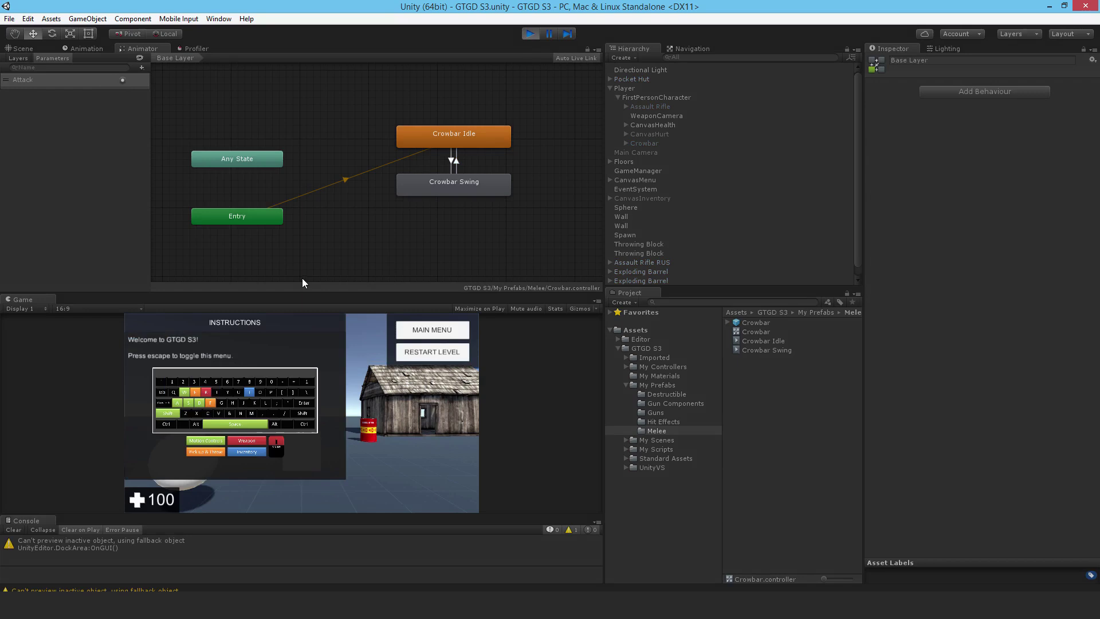
click(364, 376)
key(Escape)
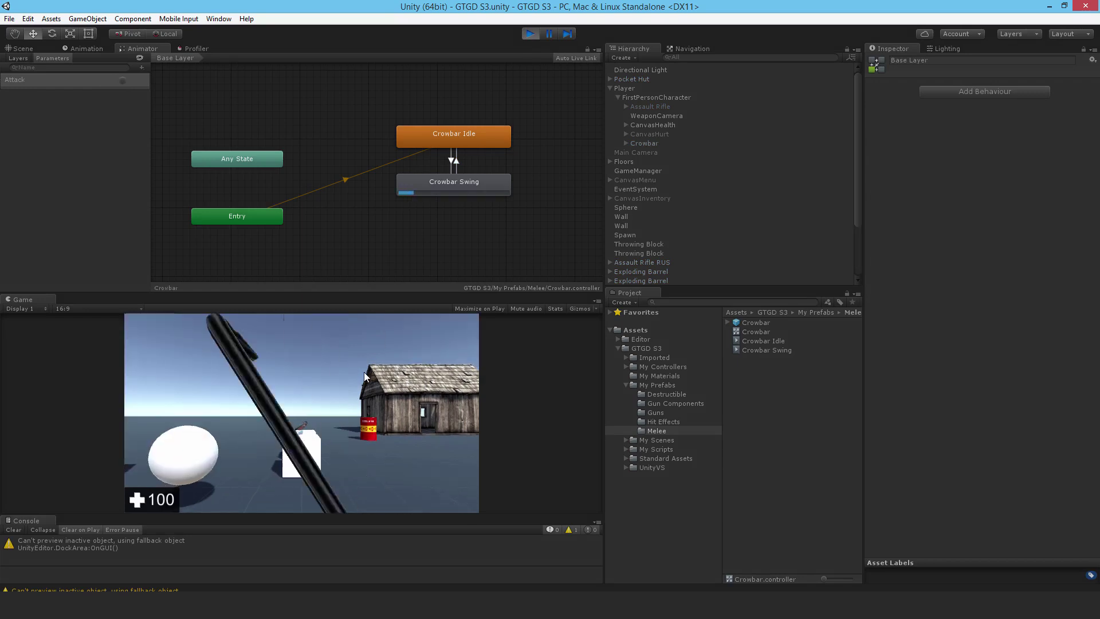
key(Escape)
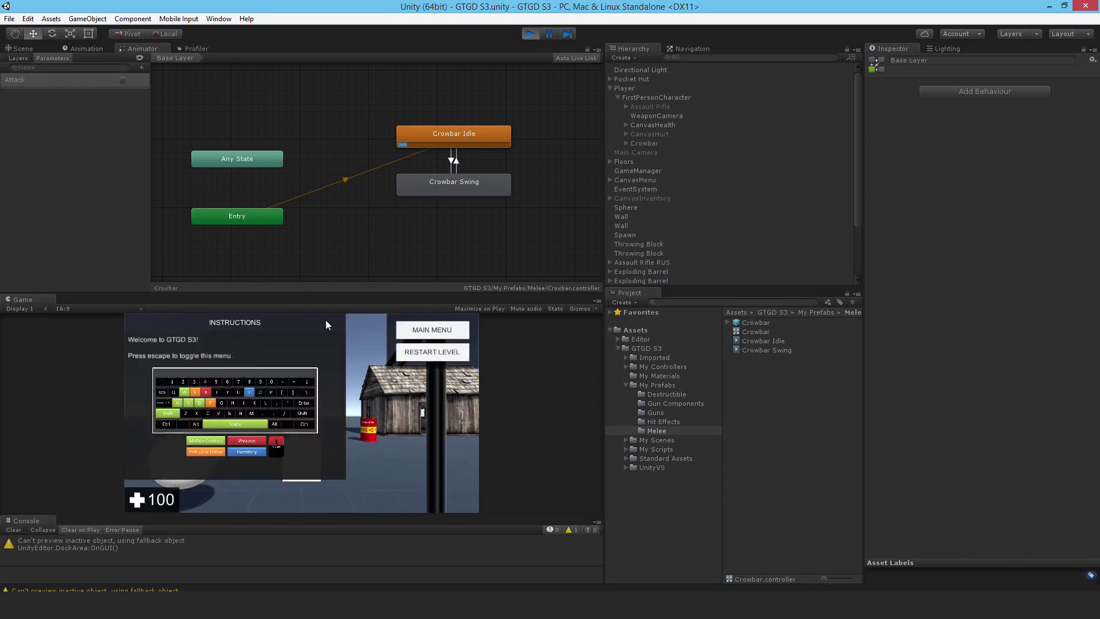
Fire Attack three more times, watching each swing blend back to Crowbar Idle.
click(123, 81)
key(Escape)
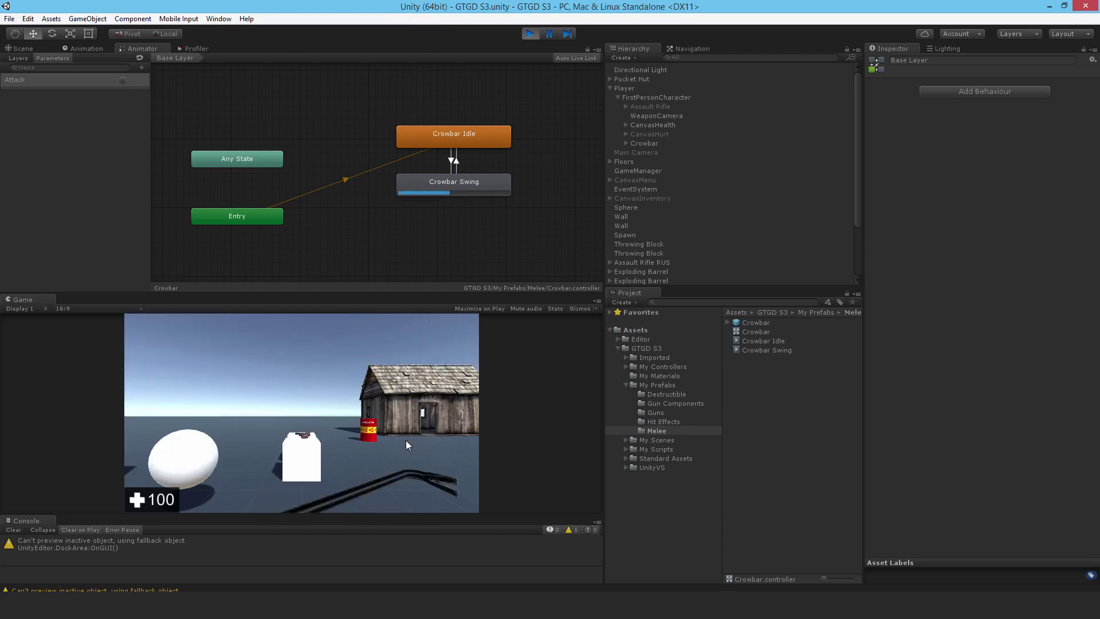
key(Escape)
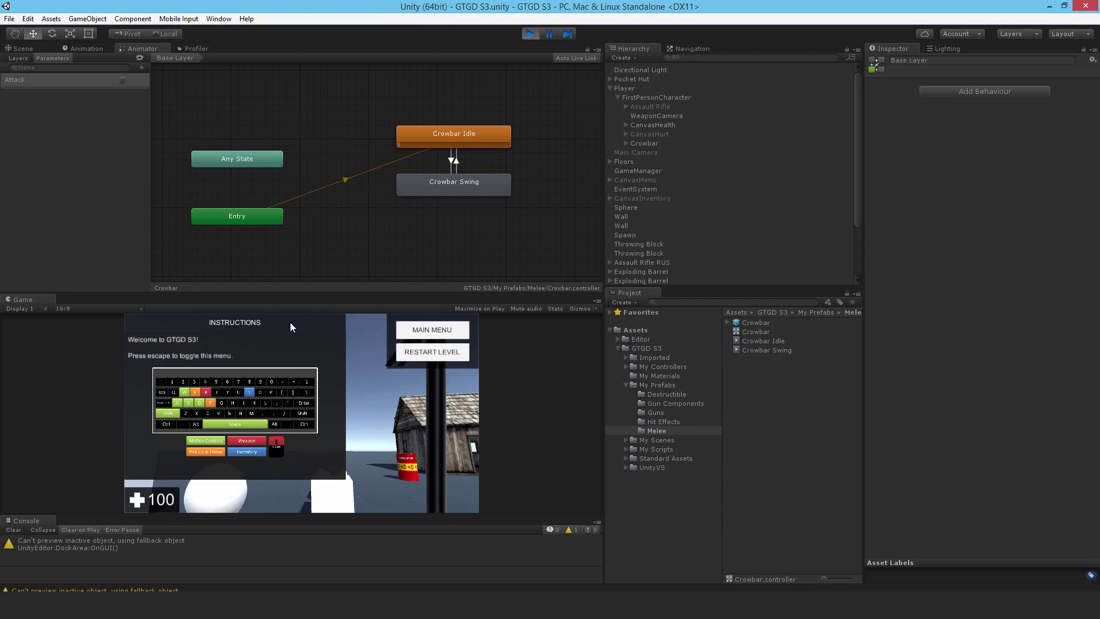
click(123, 80)
click(410, 457)
key(Escape)
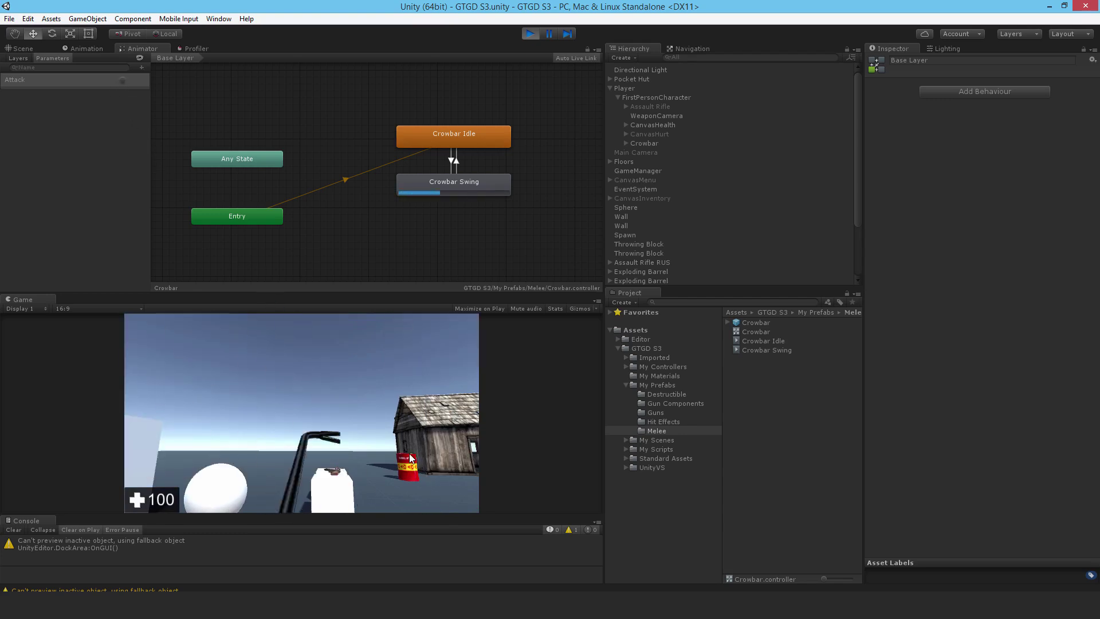
key(Escape)
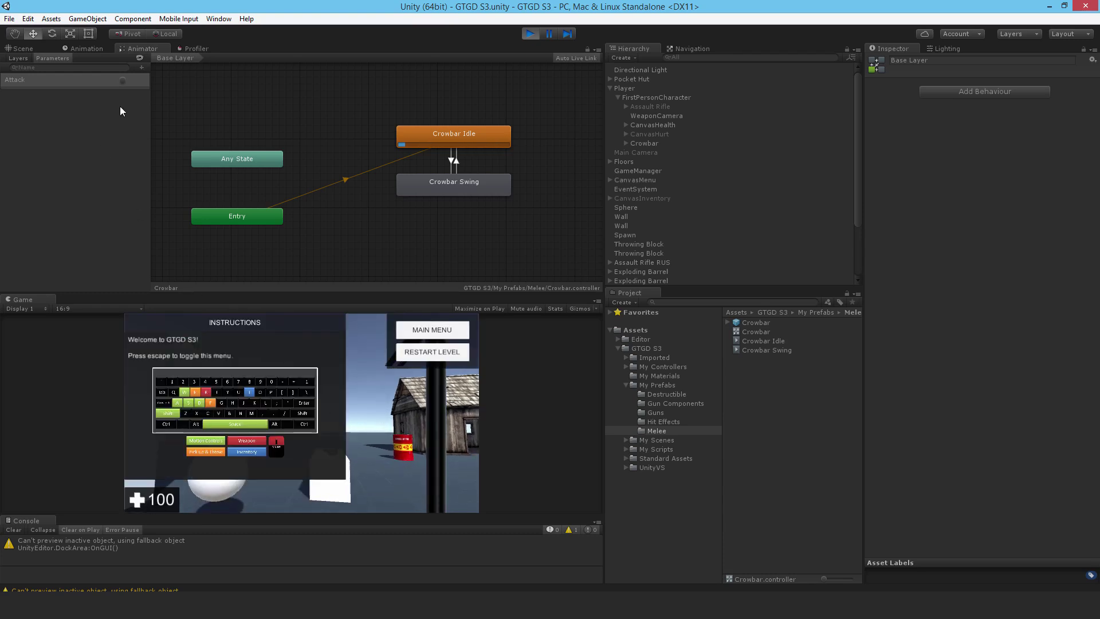
click(123, 81)
key(Escape)
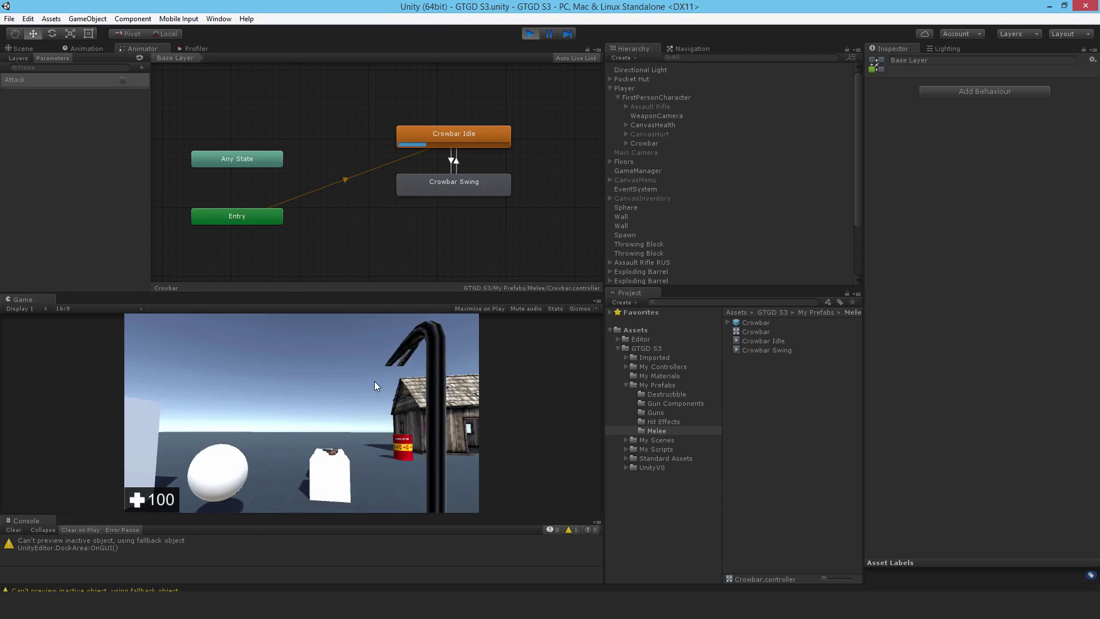
click(373, 381)
key(Escape)
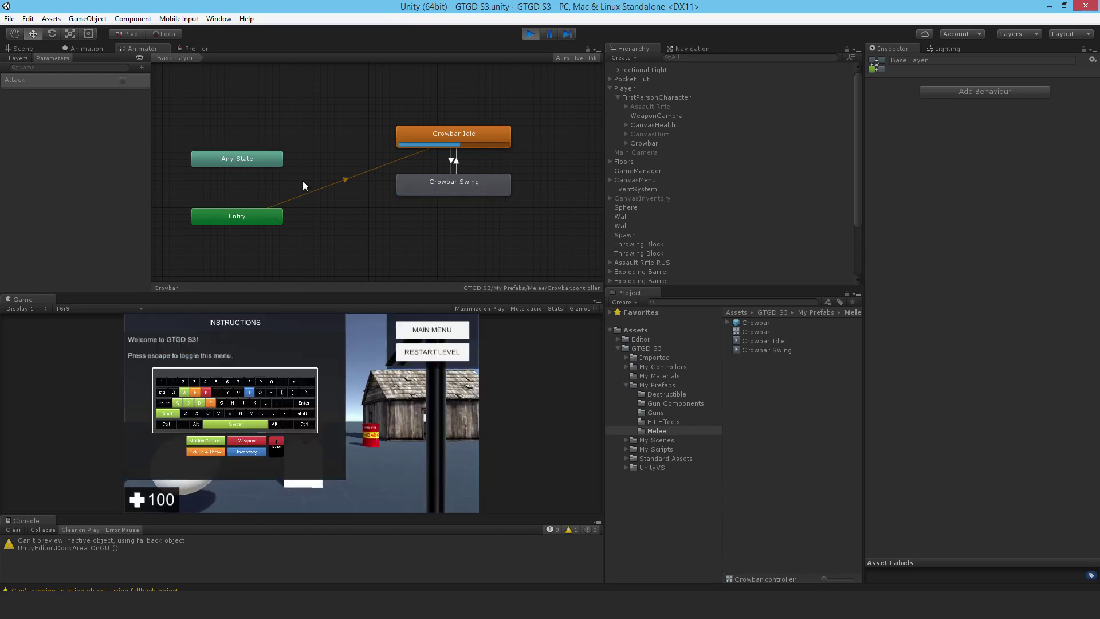
Stop Play mode and move the Crowbar Swing clip's 0:25 keyframes earlier to about 0:23.
click(530, 34)
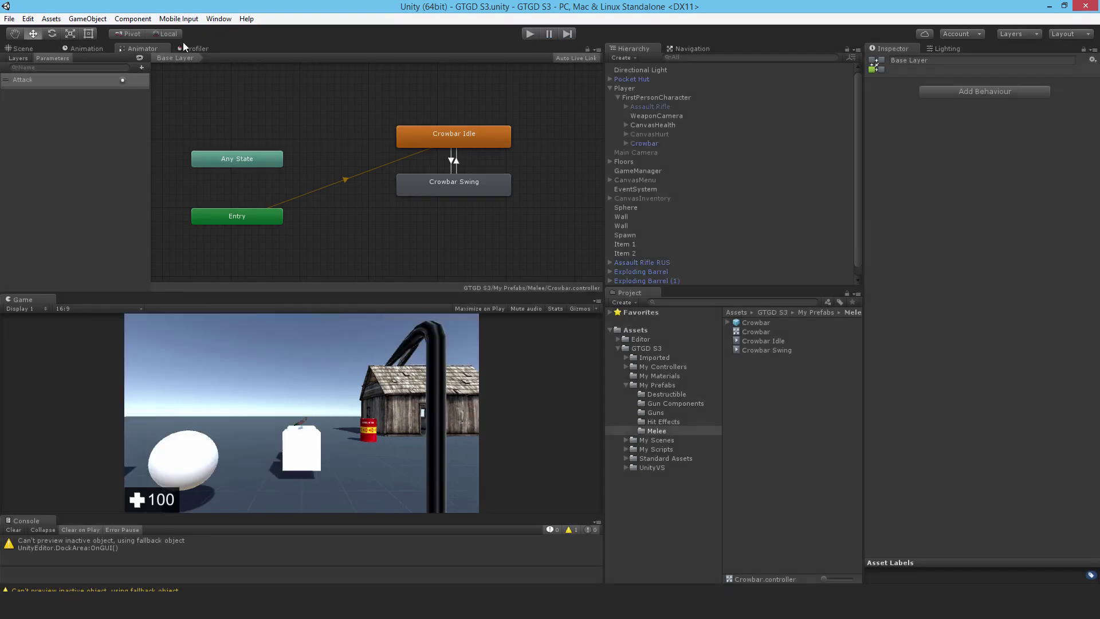
click(80, 47)
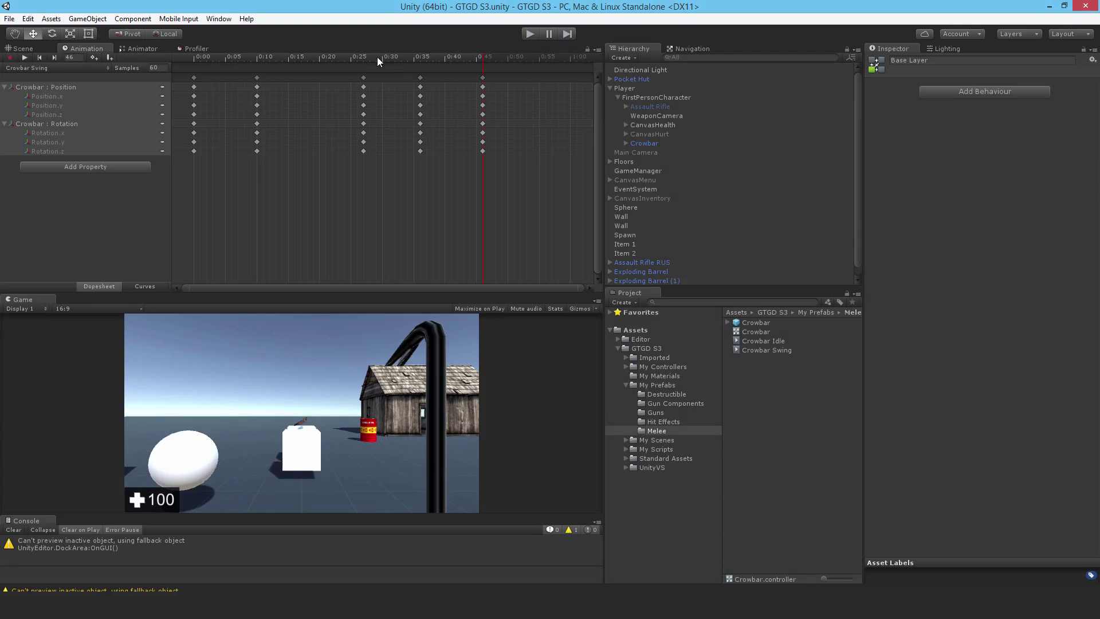
drag(364, 77, 351, 85)
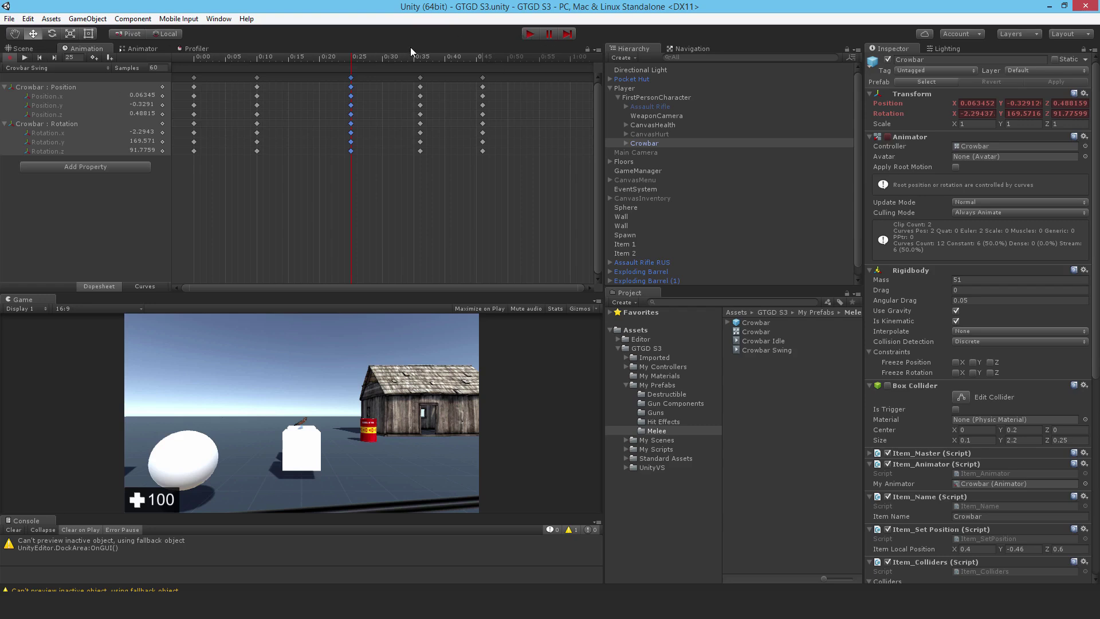
Play-test the retimed swing by firing Attack twice, then stop and reopen the Crowbar Swing keyframes.
click(142, 49)
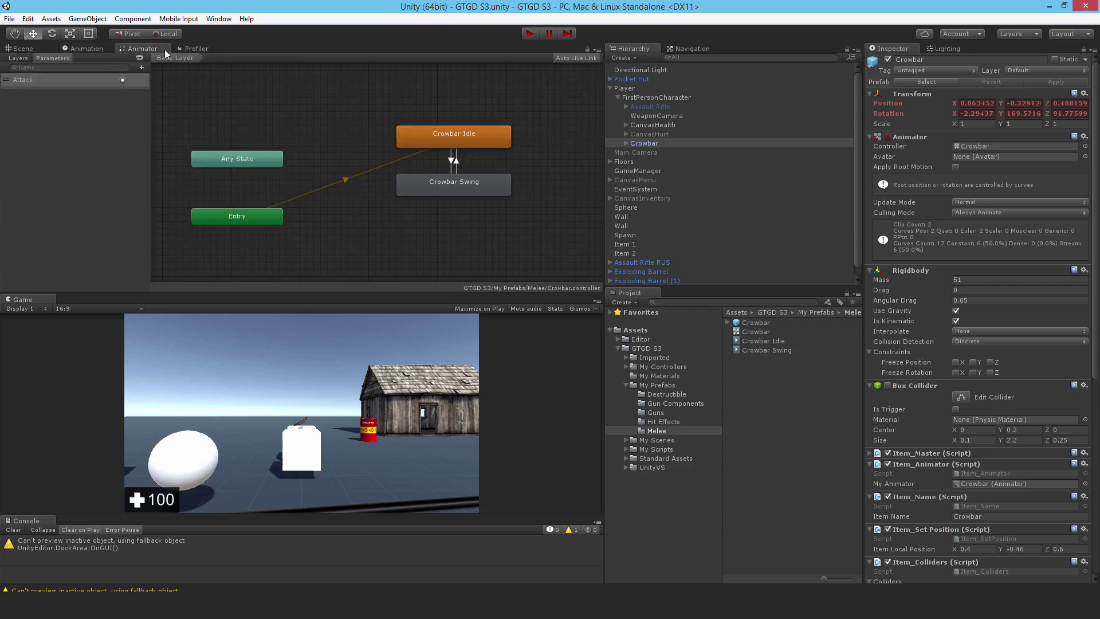
click(531, 34)
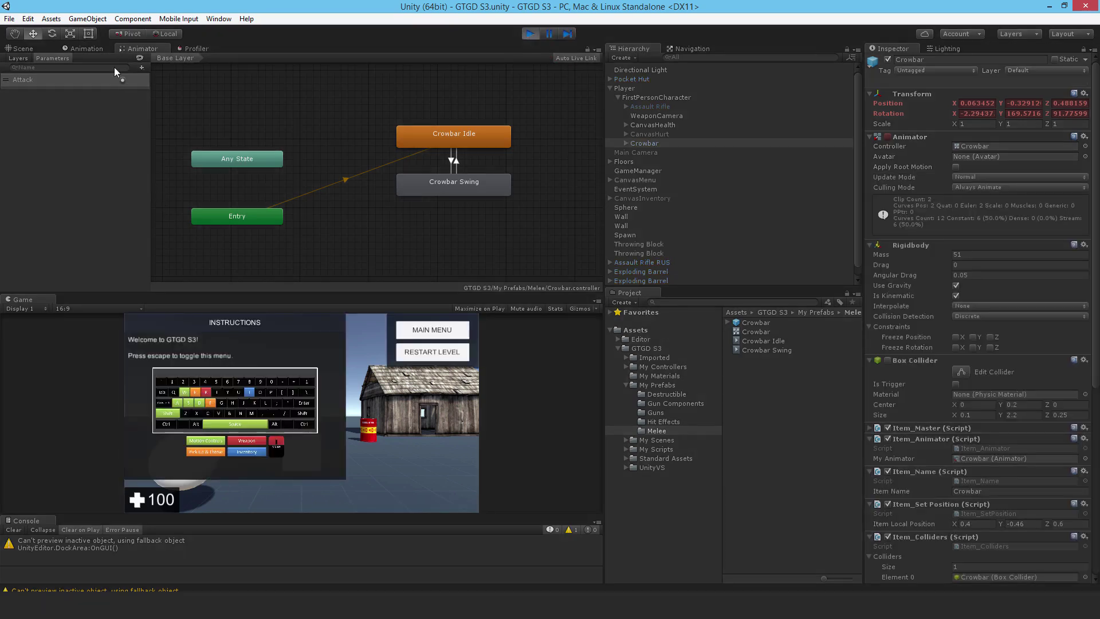
click(122, 80)
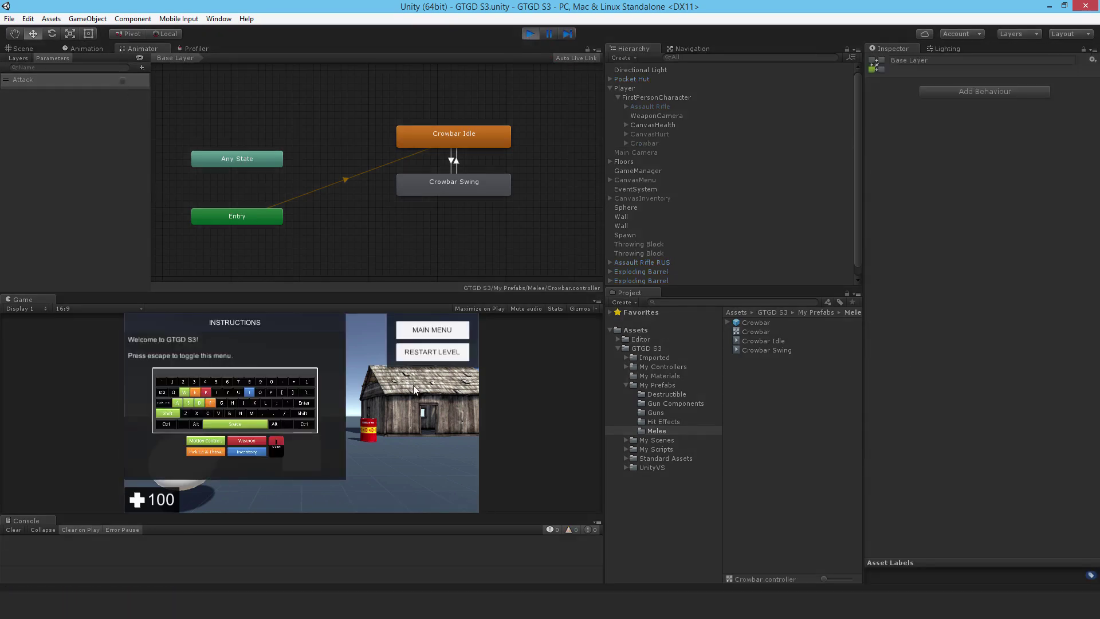
key(Escape)
key(Escape)
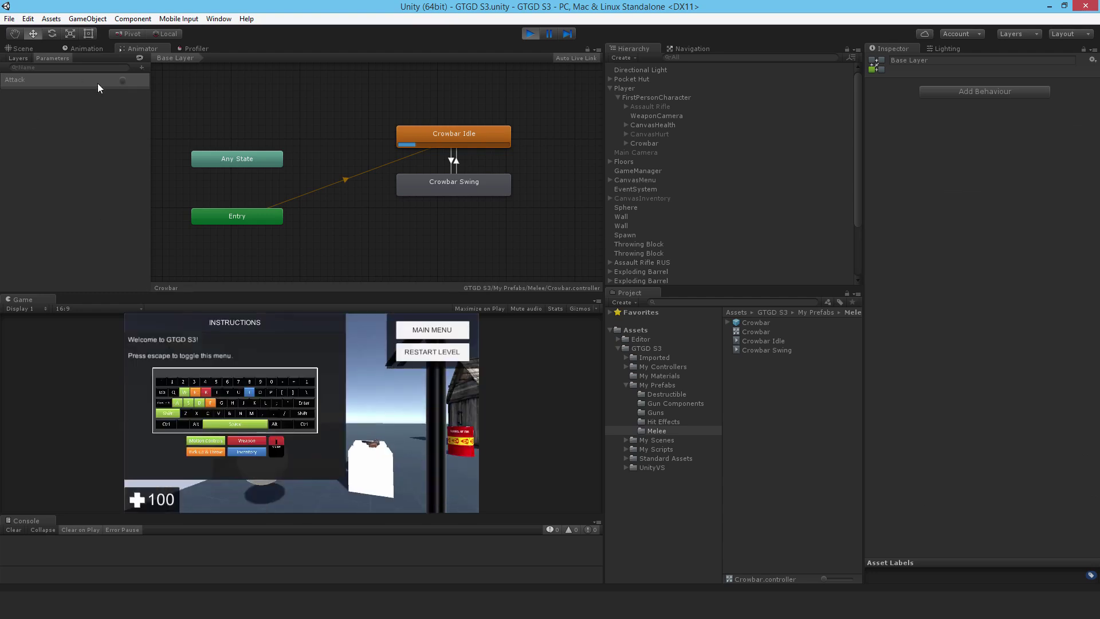
click(122, 80)
key(Escape)
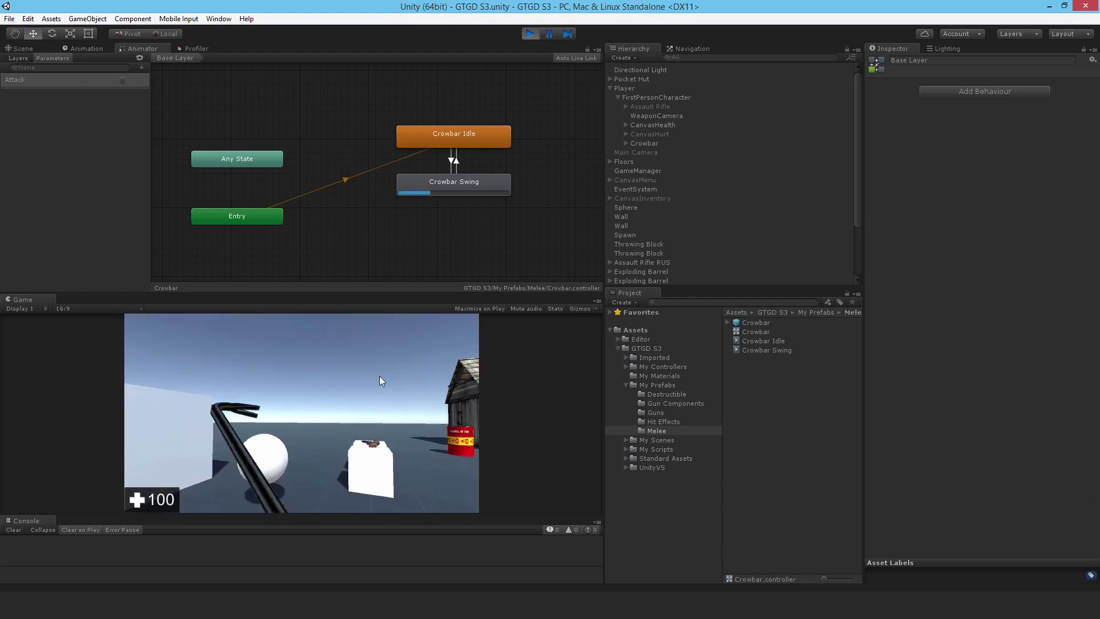
key(Escape)
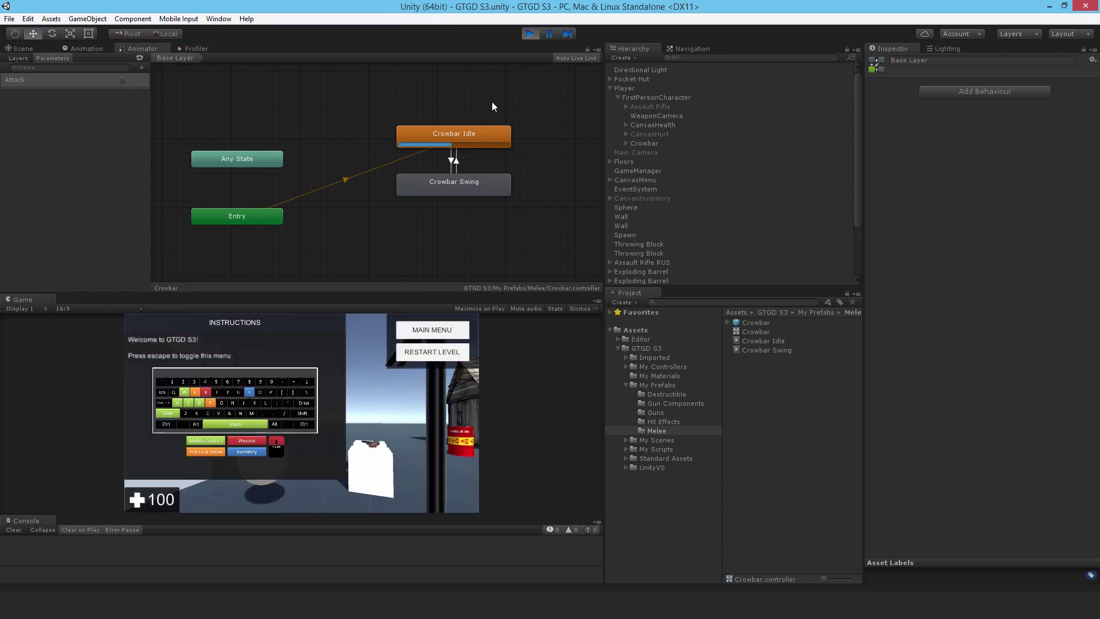
click(528, 37)
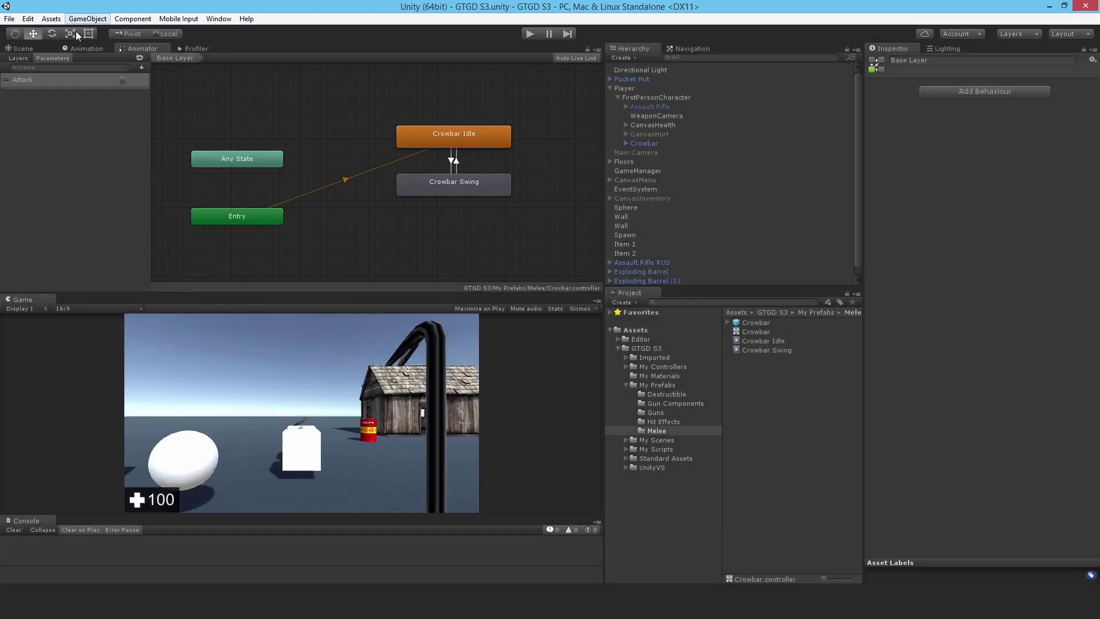
click(88, 48)
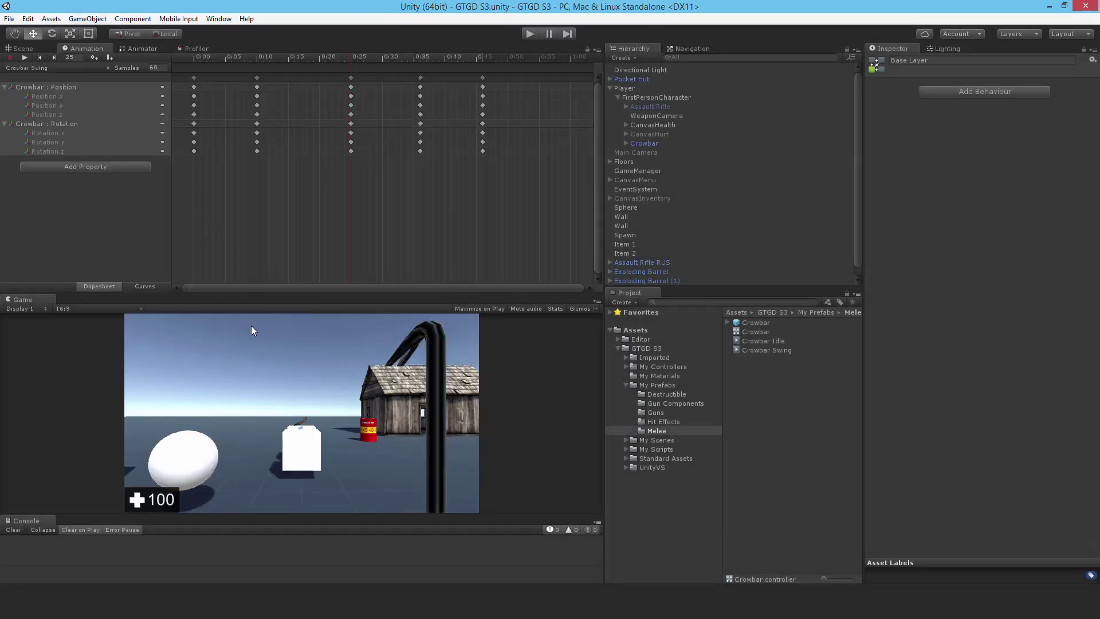